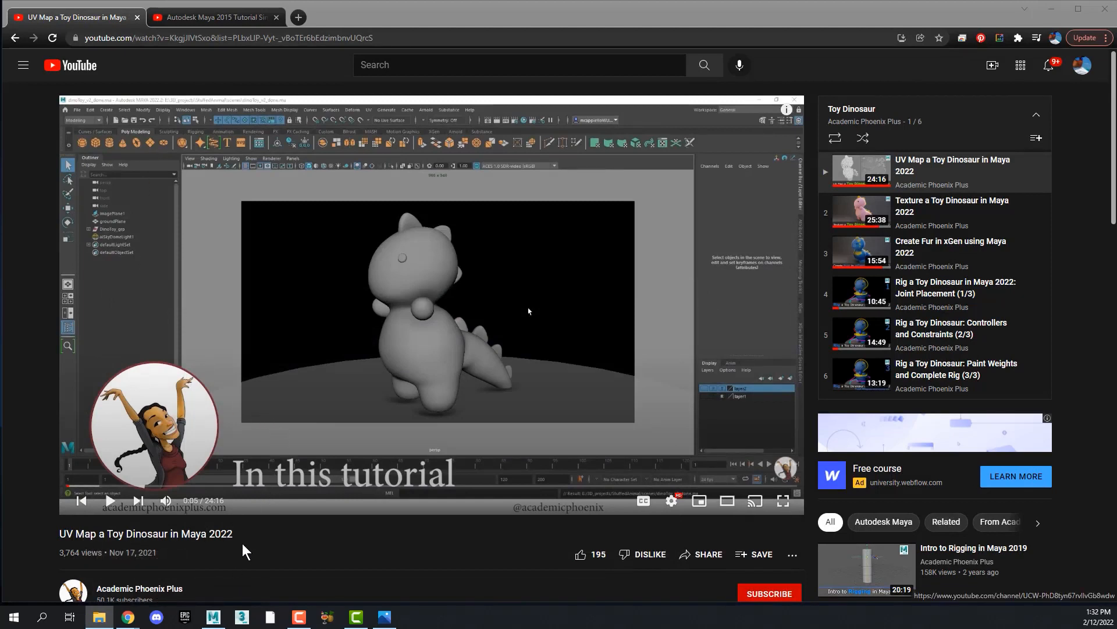
Look through the Academic Phoenix Plus channel's uploads and playlists, pause its demo reel, and view the Maya 2015 stuffed rabbit tutorial page.
click(180, 590)
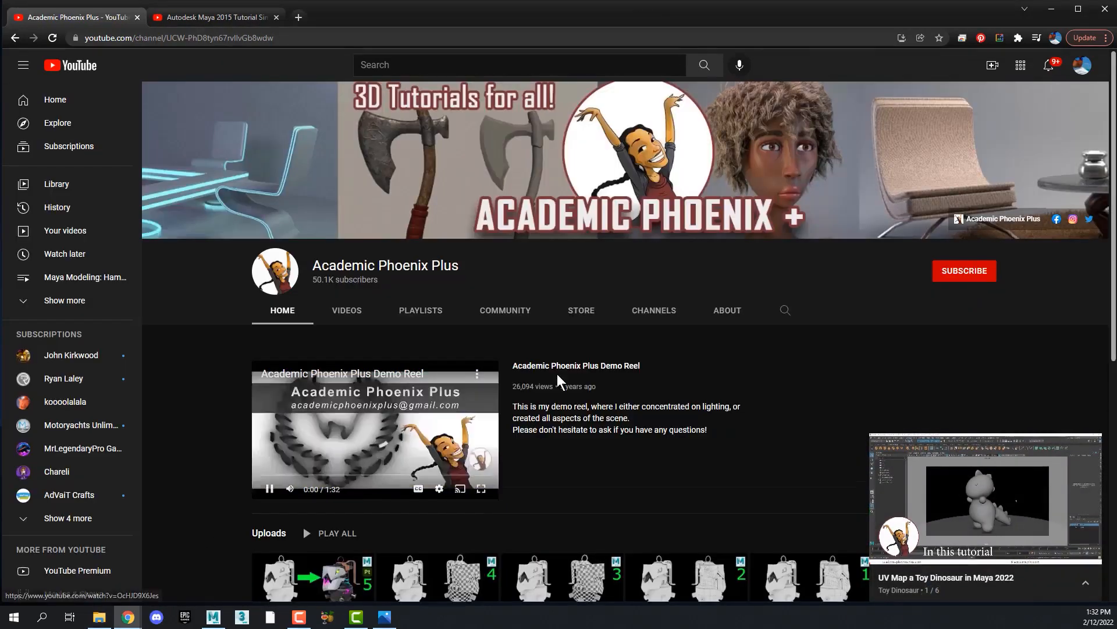
scroll(557, 374, down, 7)
scroll(563, 364, up, 7)
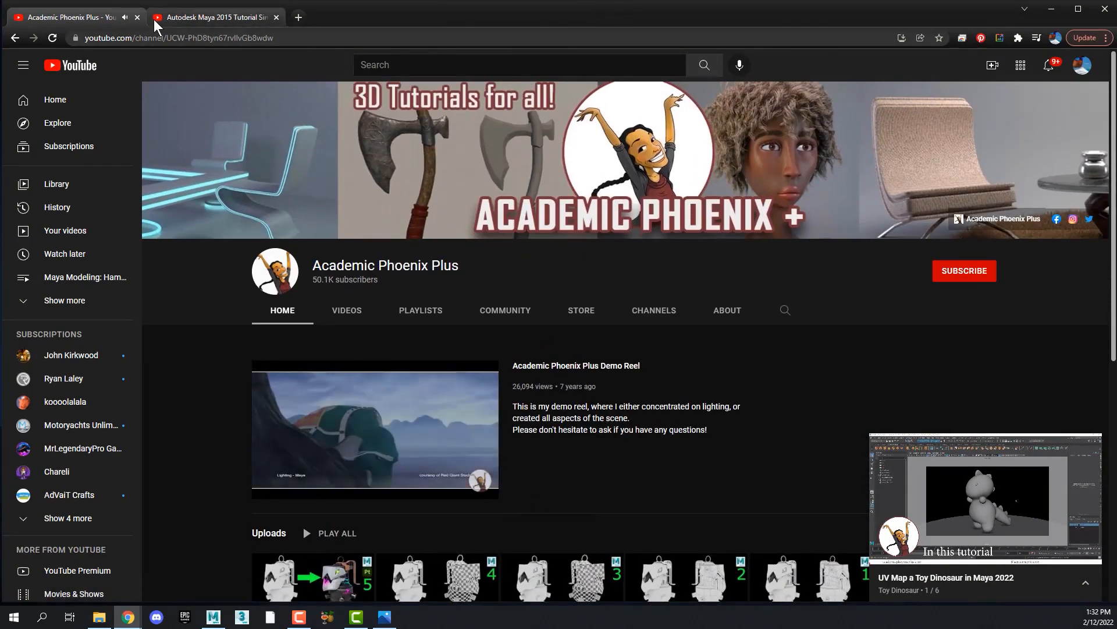
click(271, 490)
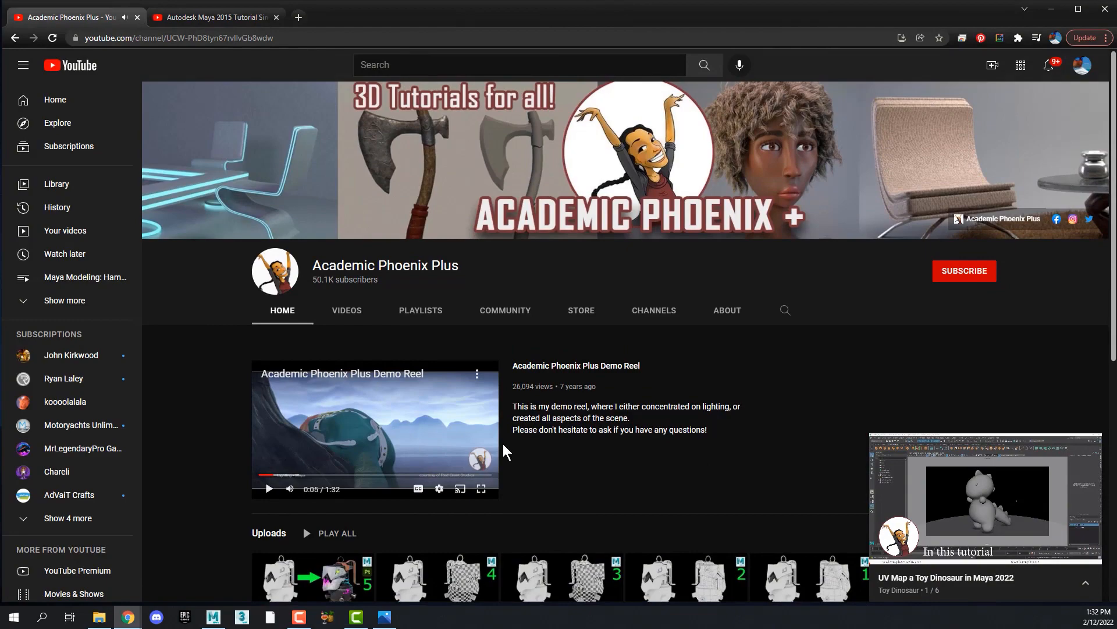
scroll(504, 451, down, 7)
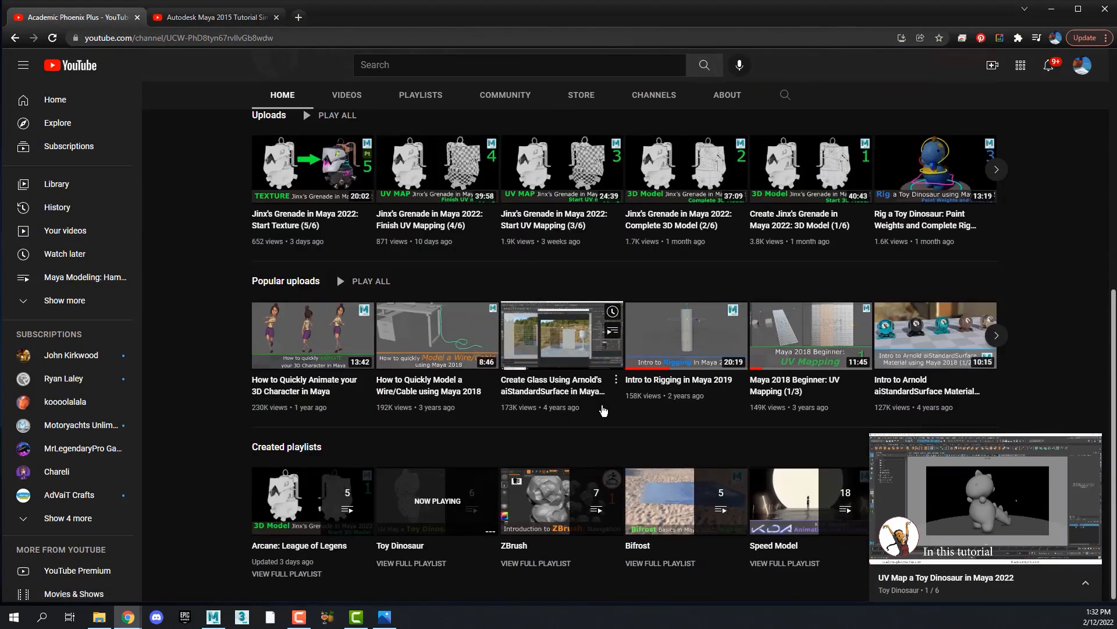
scroll(603, 411, up, 7)
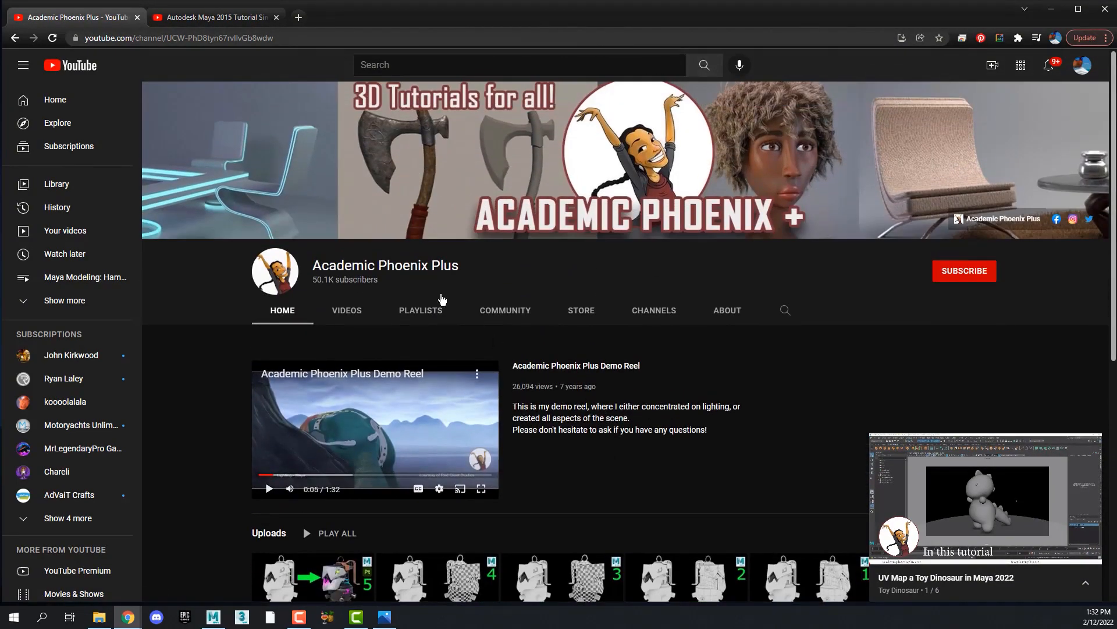
click(213, 24)
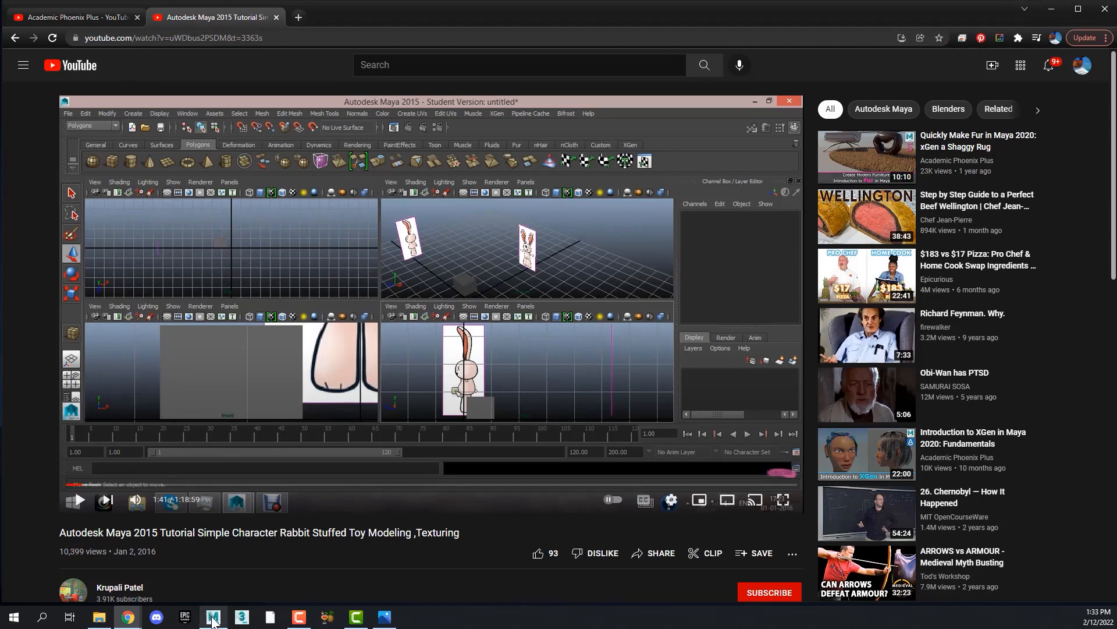
Switch to Maya and create a new project named Rabbit, located on the Desktop, with the default folder structure.
click(213, 618)
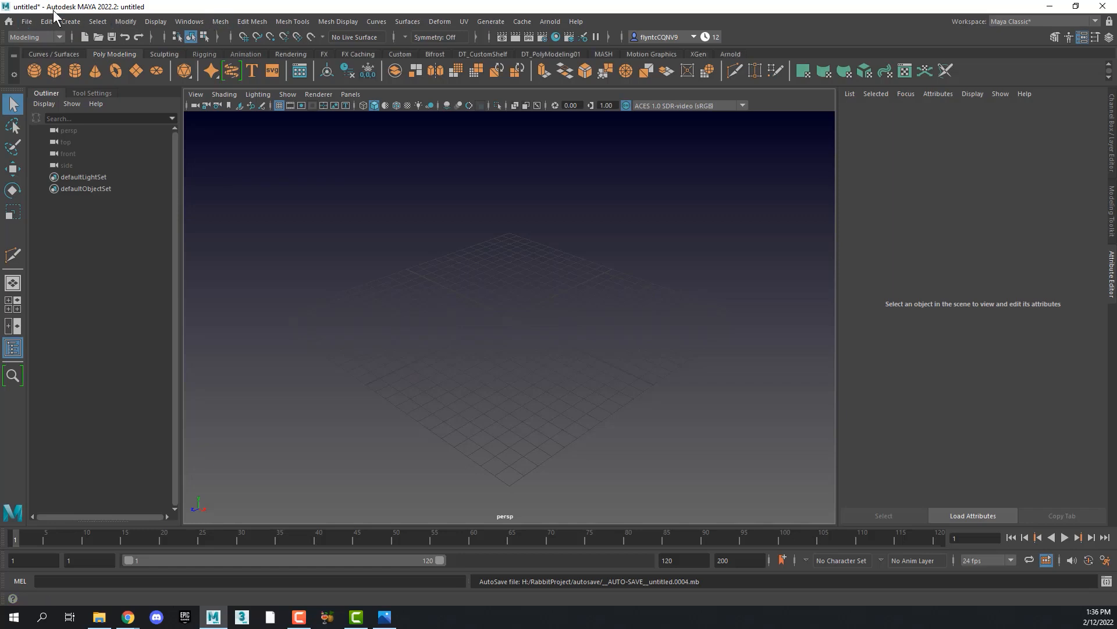
click(27, 22)
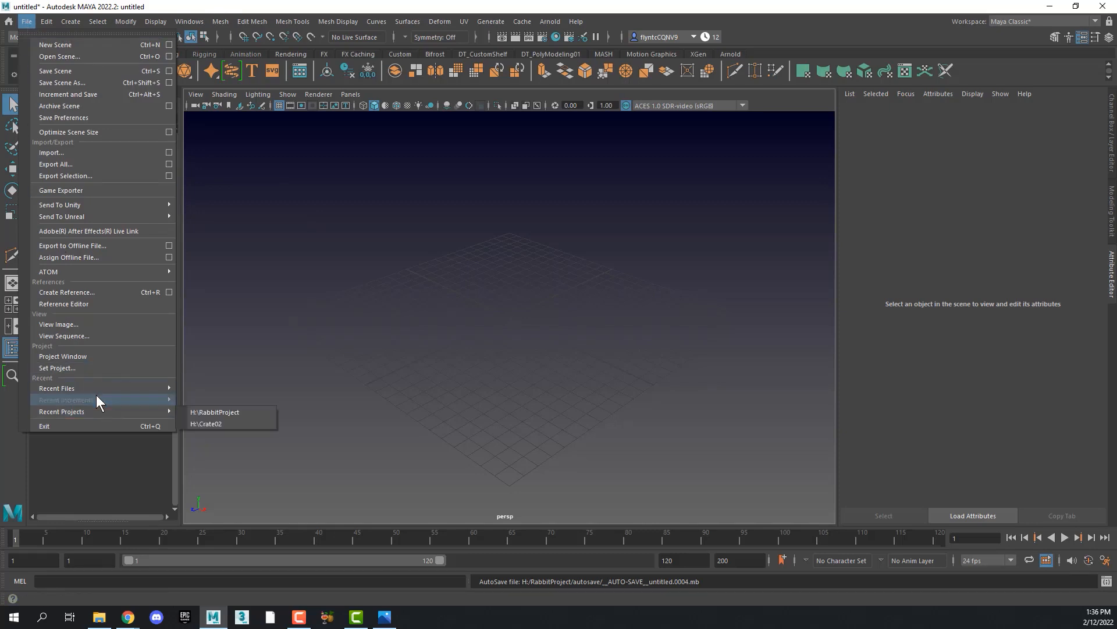
click(92, 353)
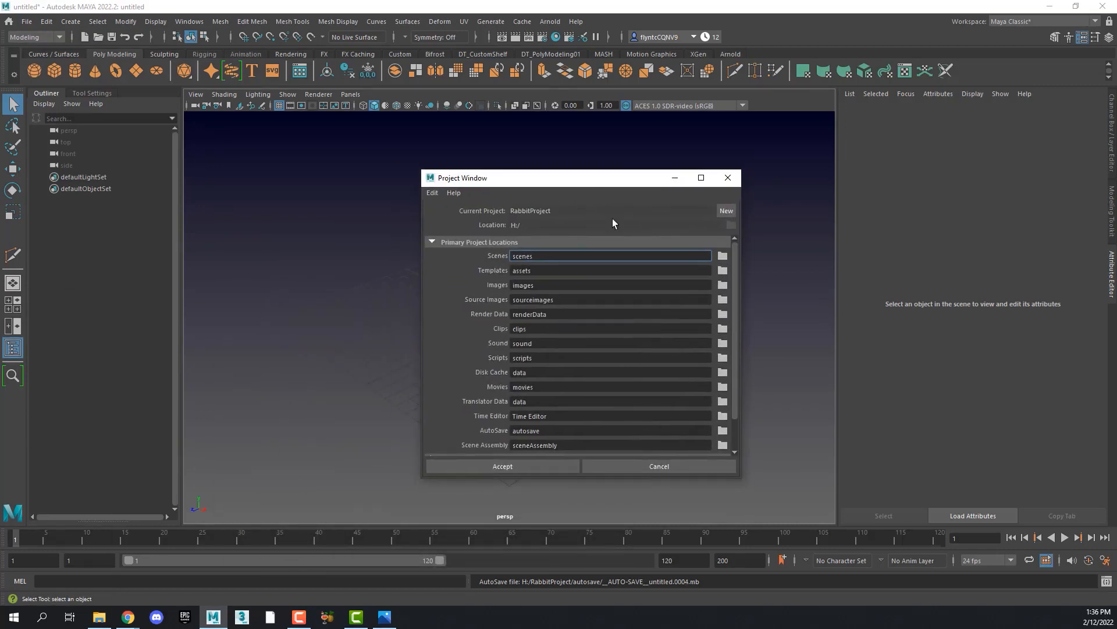
click(727, 211)
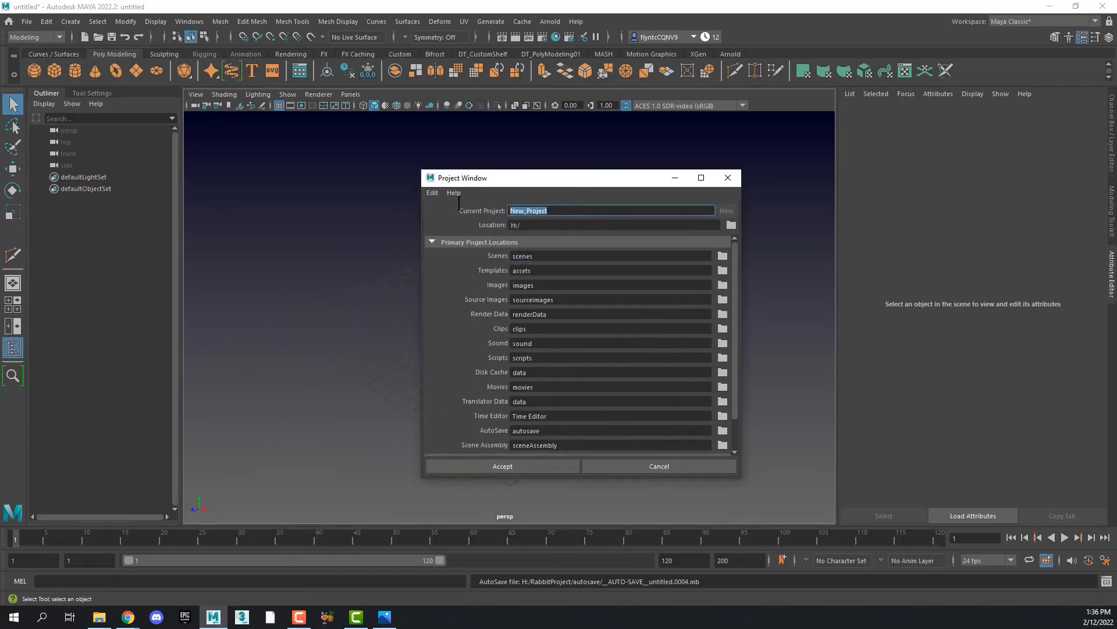
text(Rabbit)
click(732, 226)
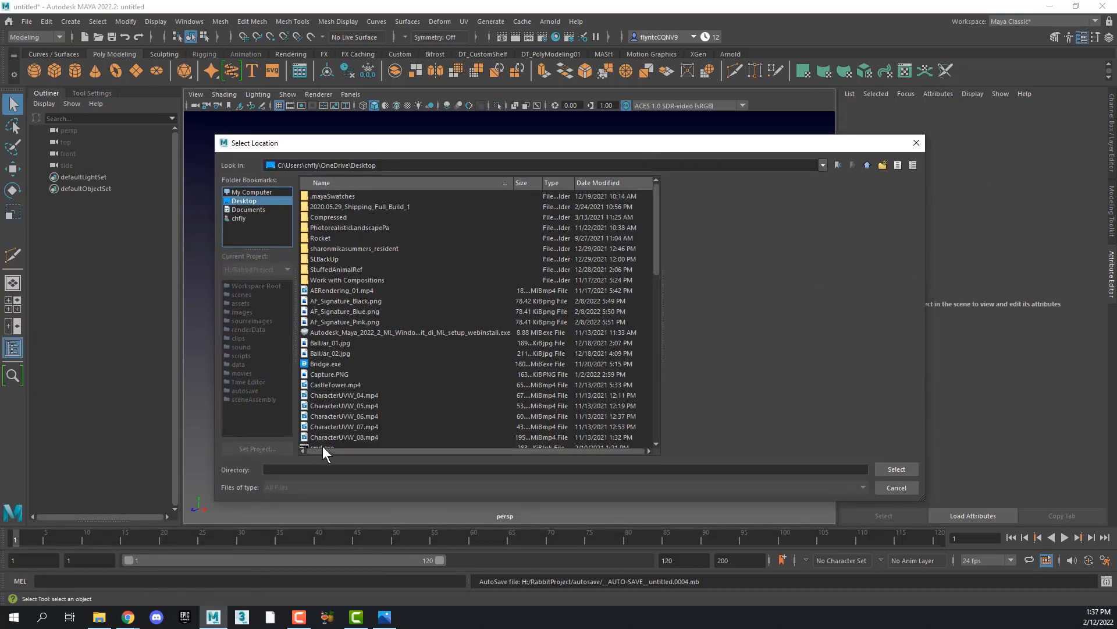
click(896, 469)
drag(544, 183, 503, 178)
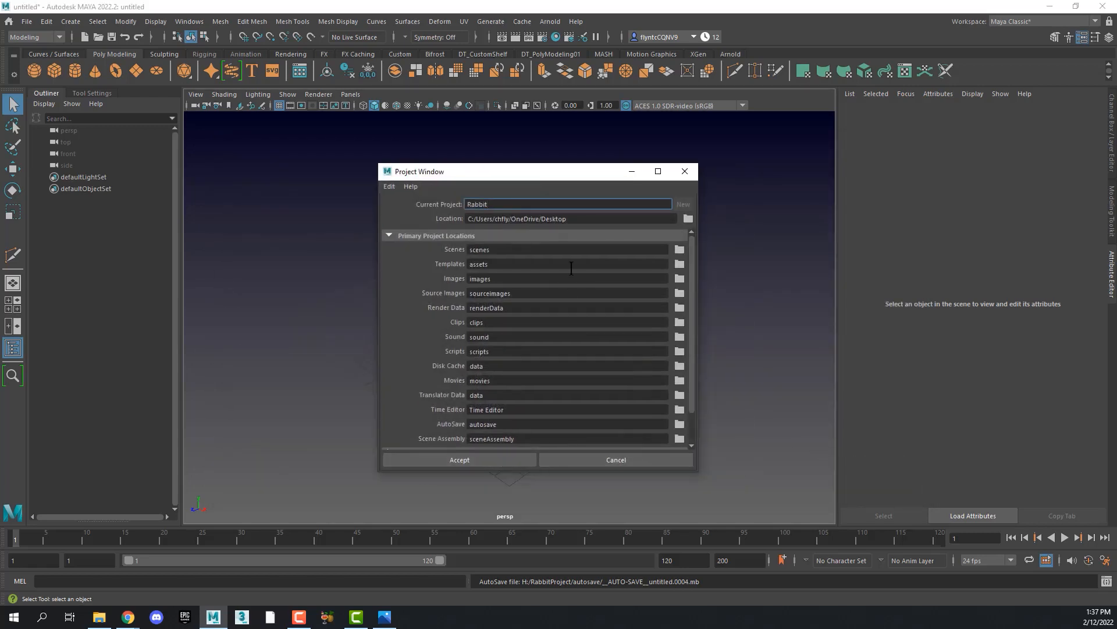
click(502, 456)
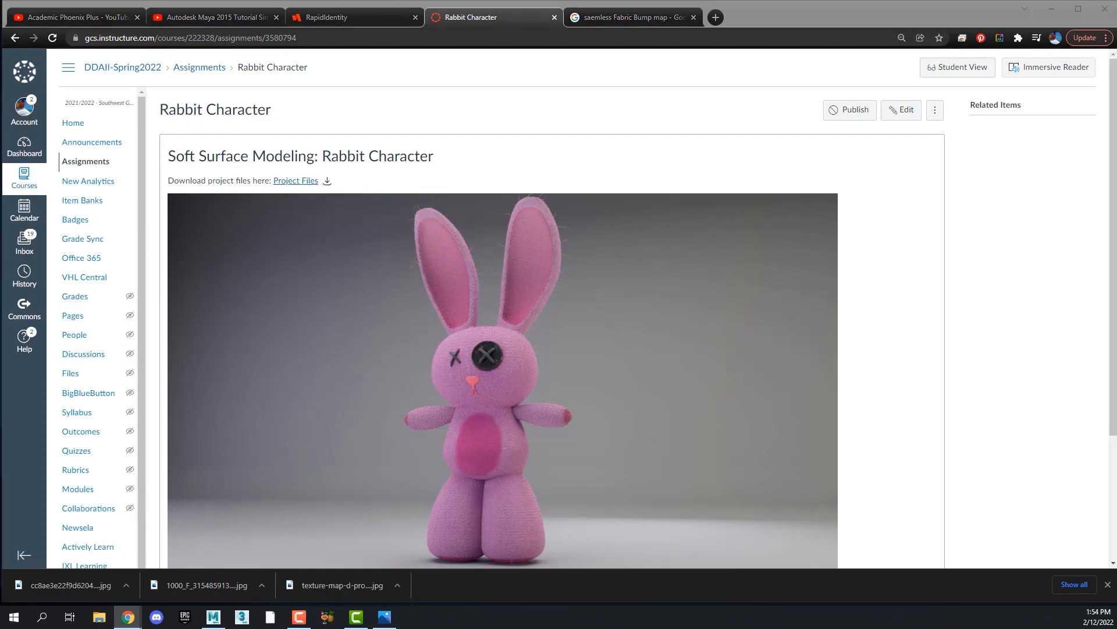
Open the RabbitReference folder inside the downloaded archive and arrange its window beside the Rabbit project folder's window.
drag(0, 314, 326, 175)
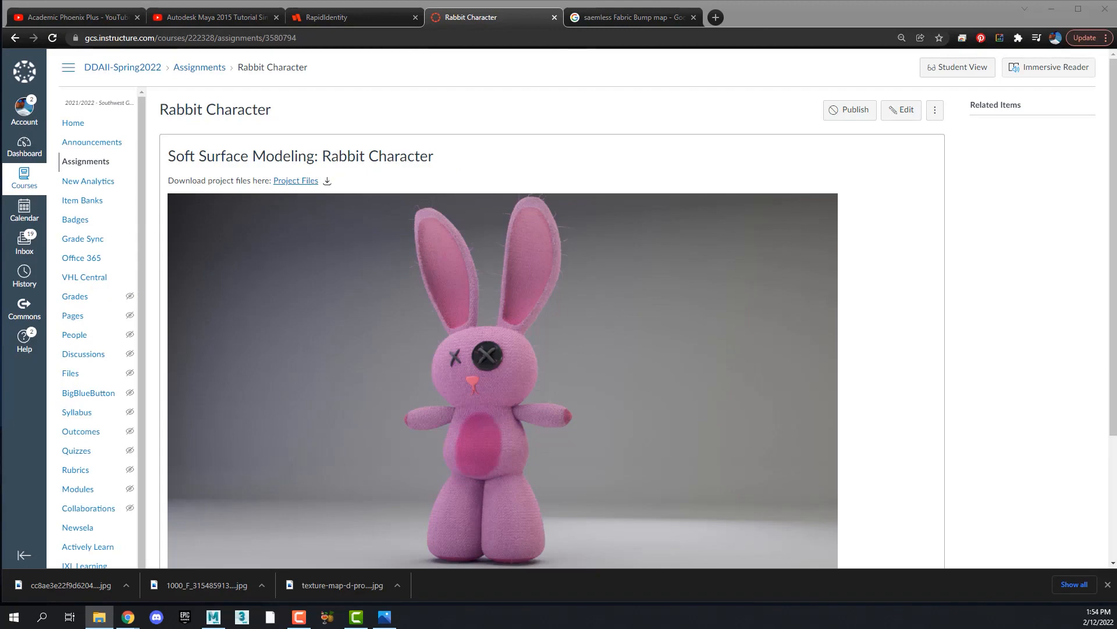
drag(0, 244, 728, 63)
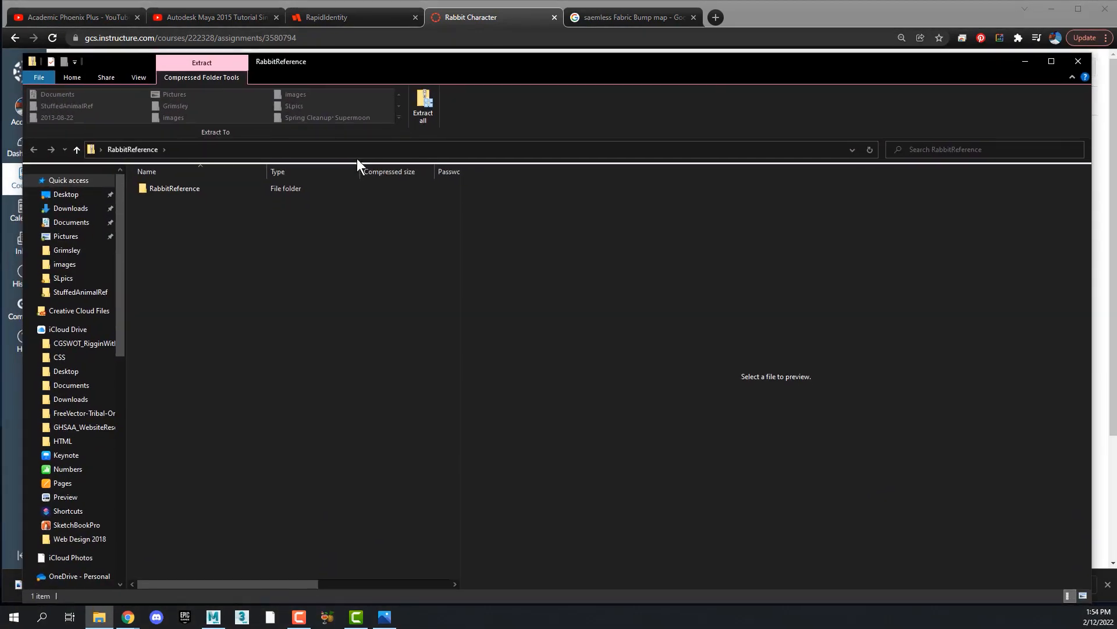
double_click(144, 187)
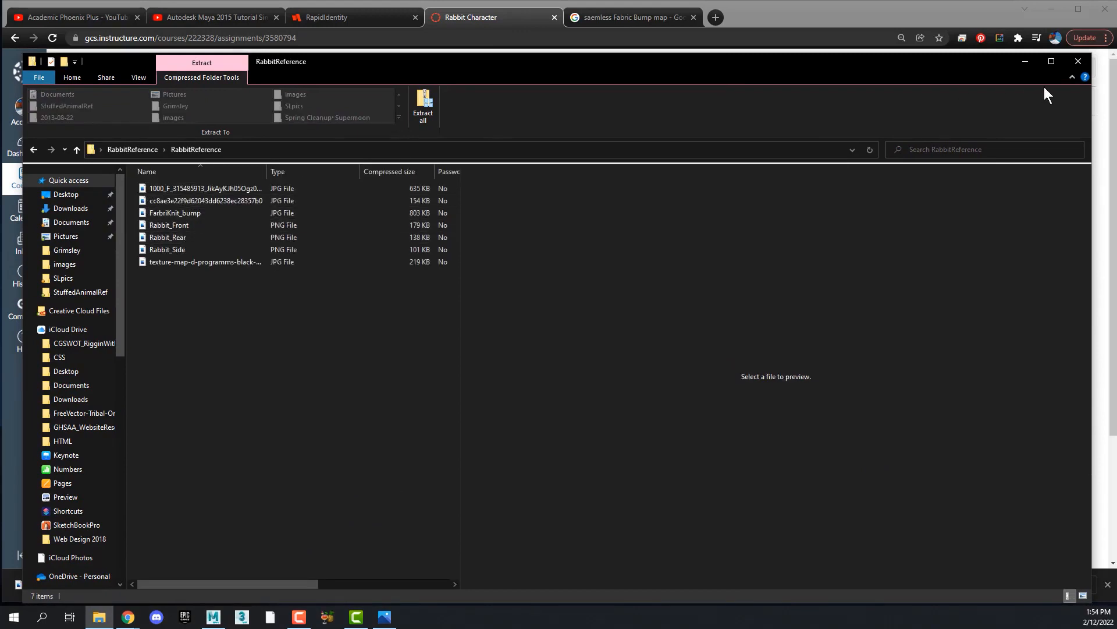
double_click(916, 78)
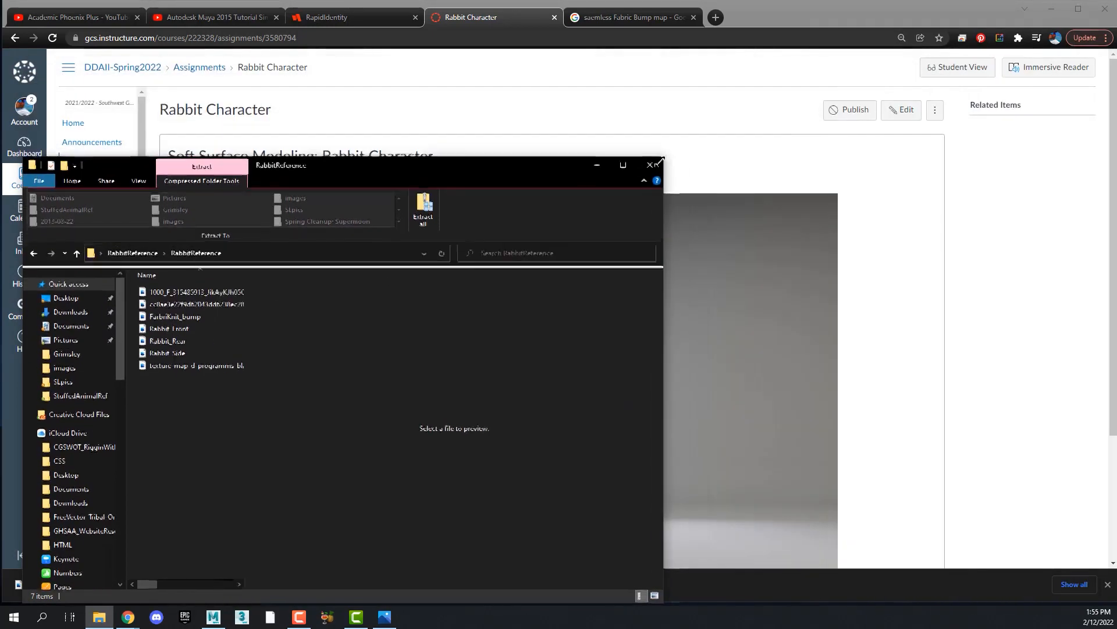
drag(661, 160, 639, 183)
drag(526, 192, 520, 96)
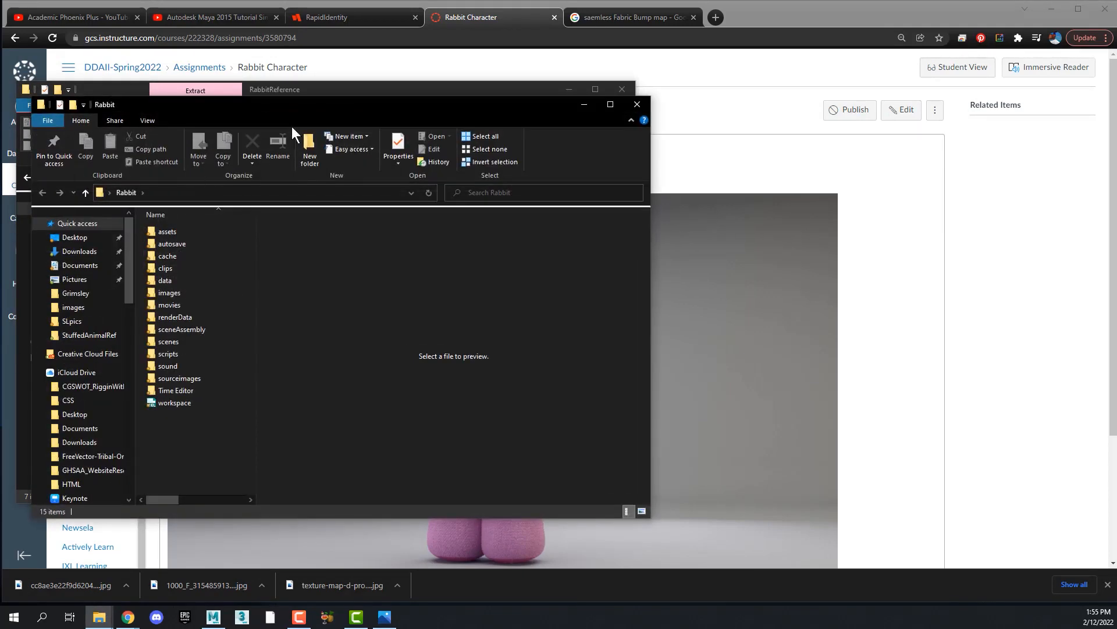
drag(324, 103, 638, 94)
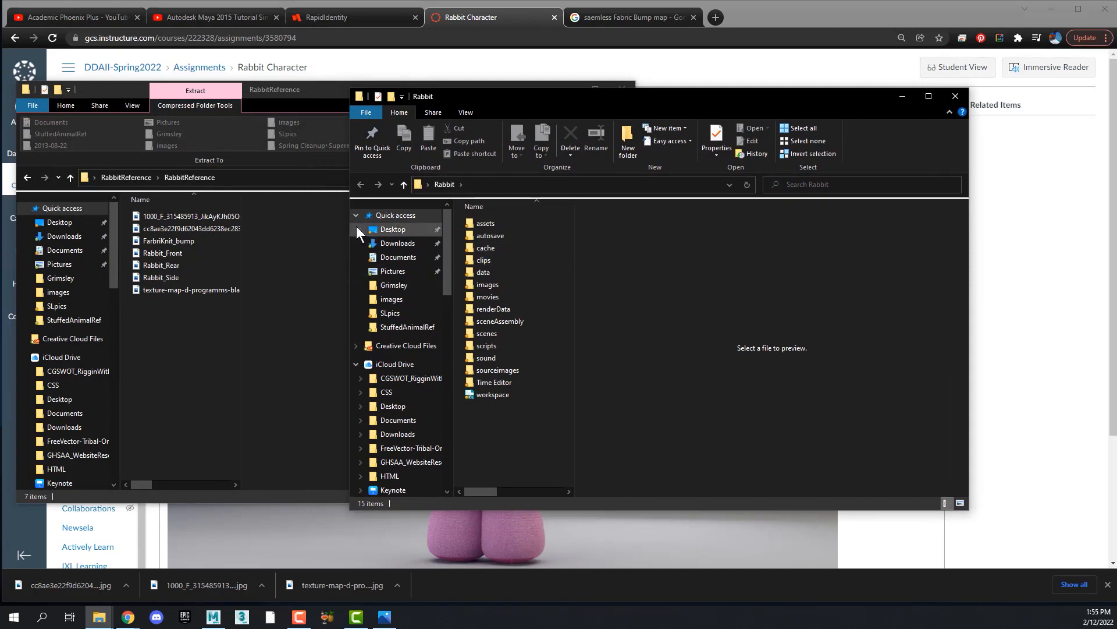
Copy all seven reference files from RabbitReference into the Rabbit project's sourceimages folder and close the project folder window.
double_click(471, 368)
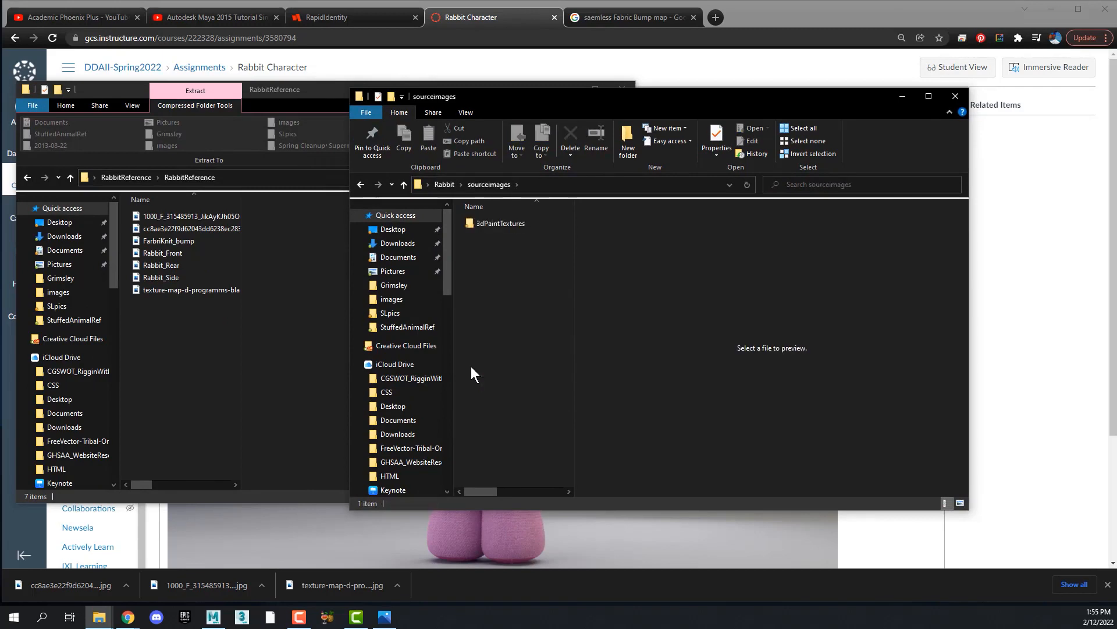
click(151, 215)
shift+click(152, 277)
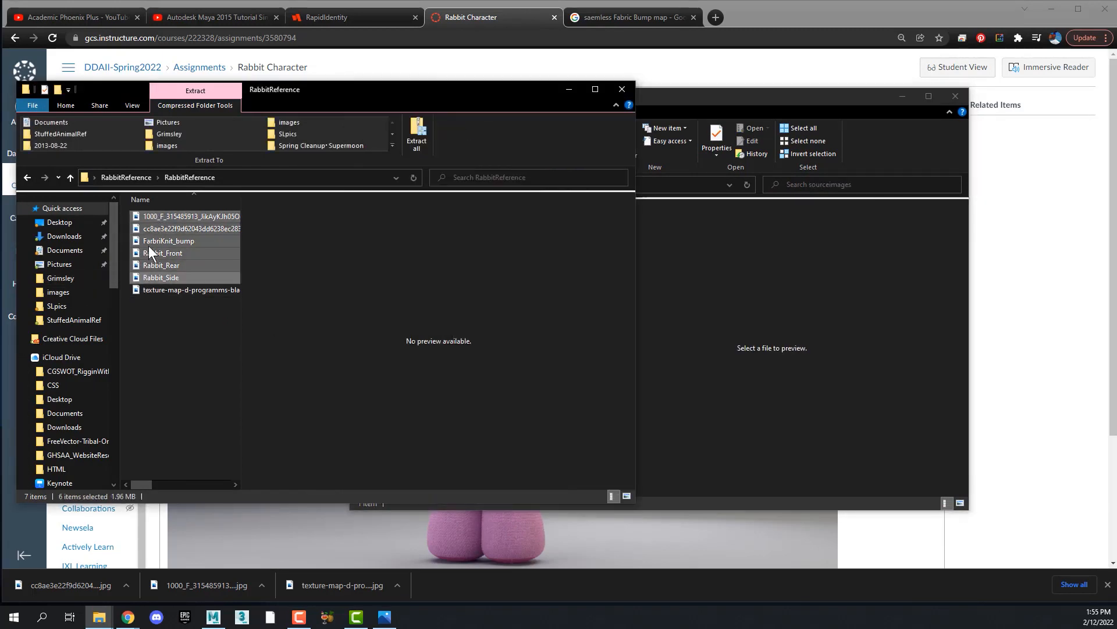
shift+click(148, 290)
drag(136, 216, 768, 309)
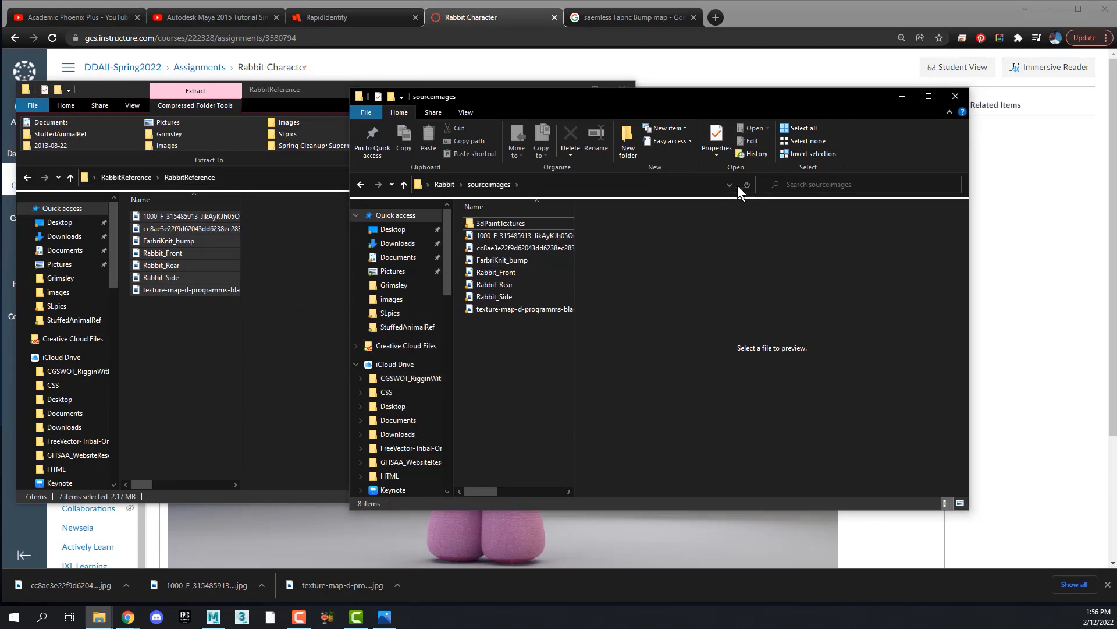
click(955, 97)
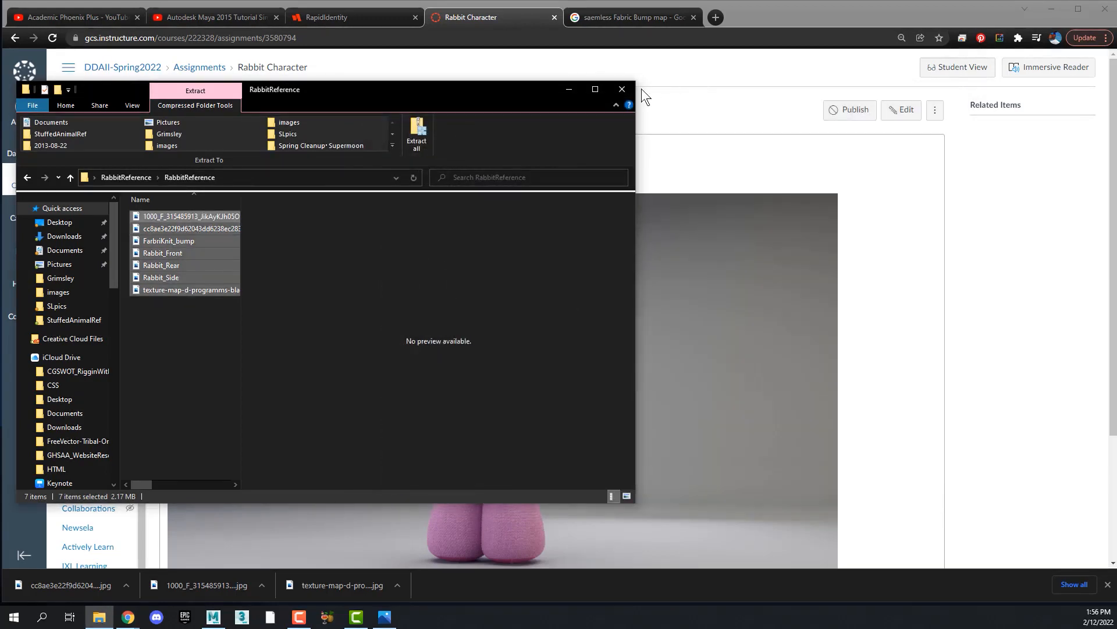
Clear the open windows, return to Maya and change the viewport to the four-view layout.
key(super+d)
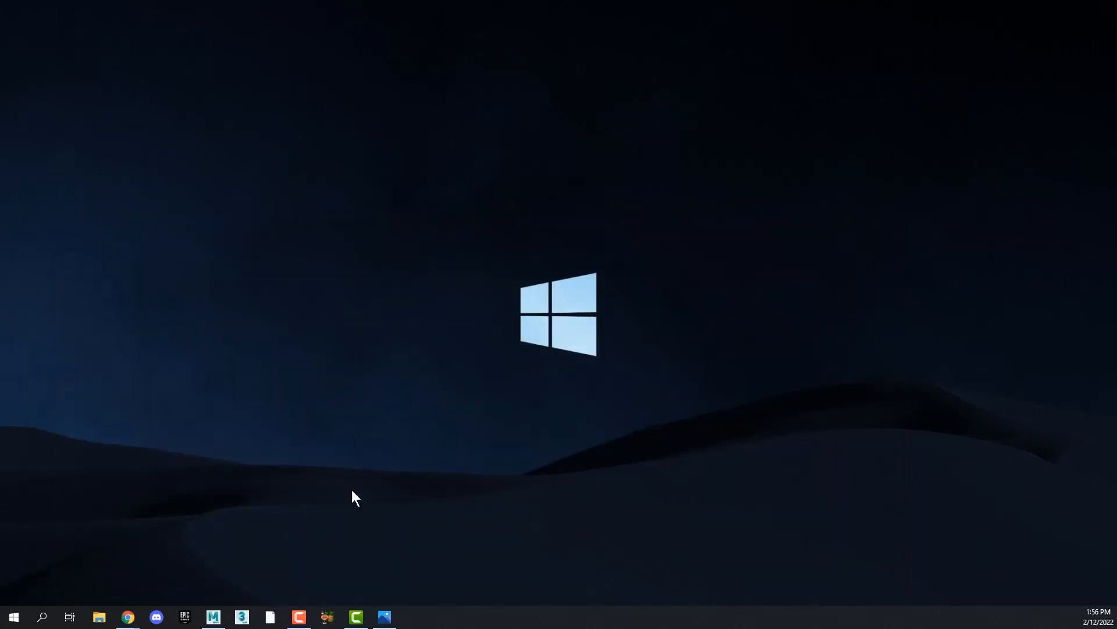
click(213, 616)
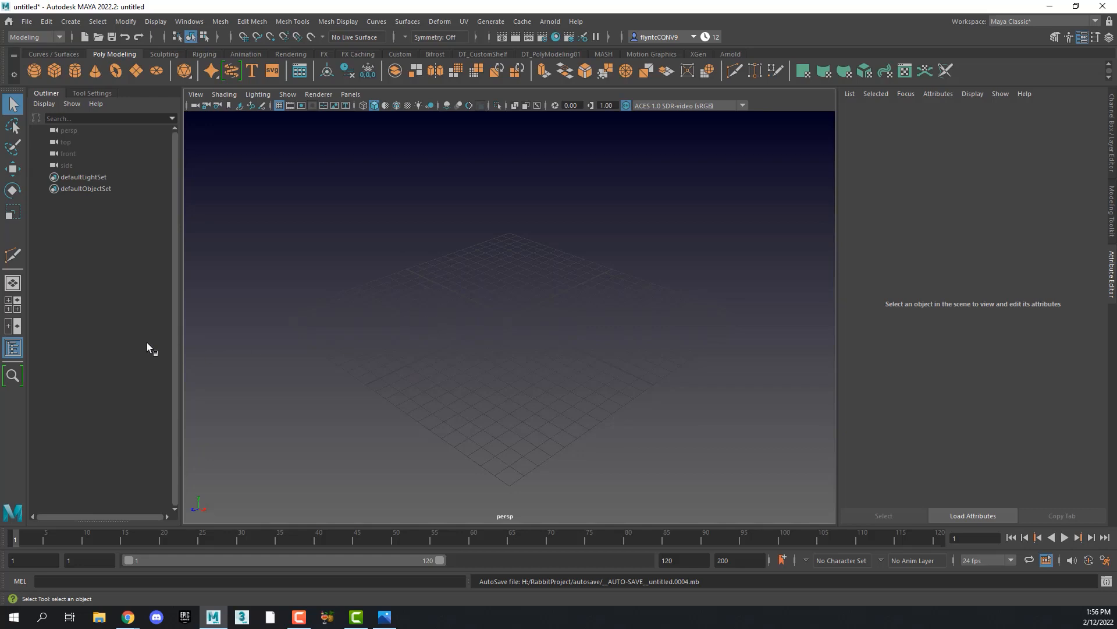
click(13, 305)
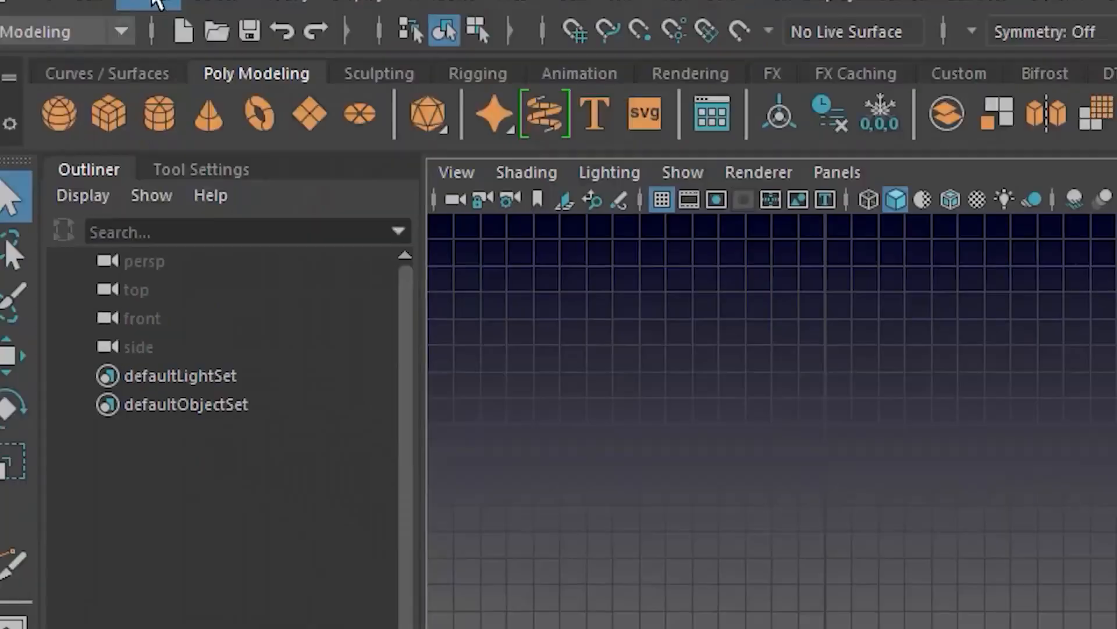
Import Rabbit_Front.png from the sourceimages folder as an image plane in the front view.
click(166, 46)
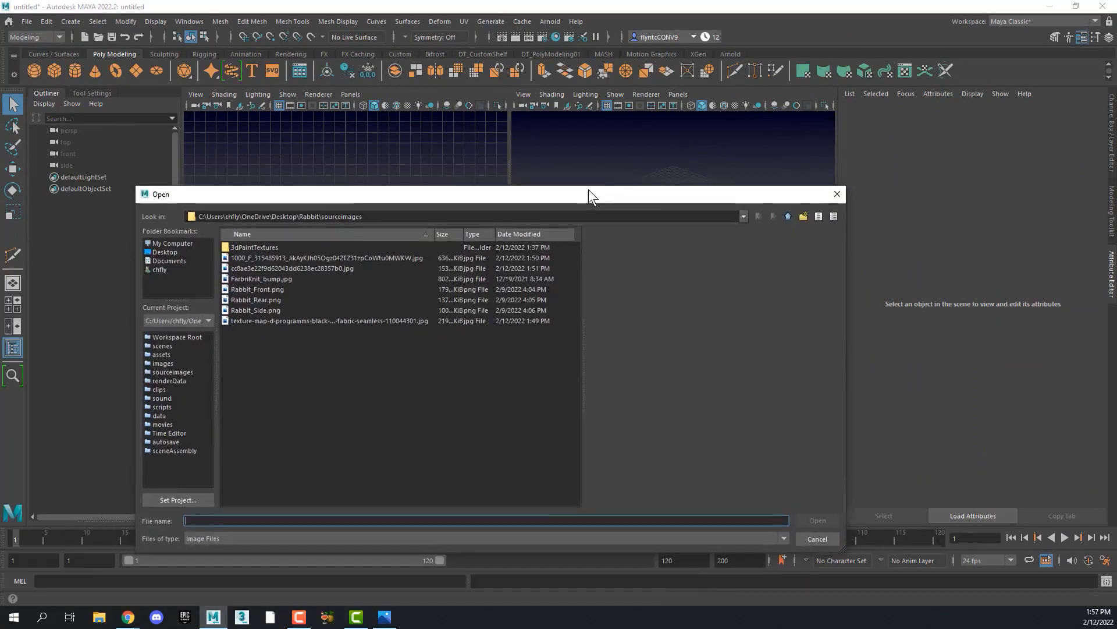
drag(588, 189, 647, 163)
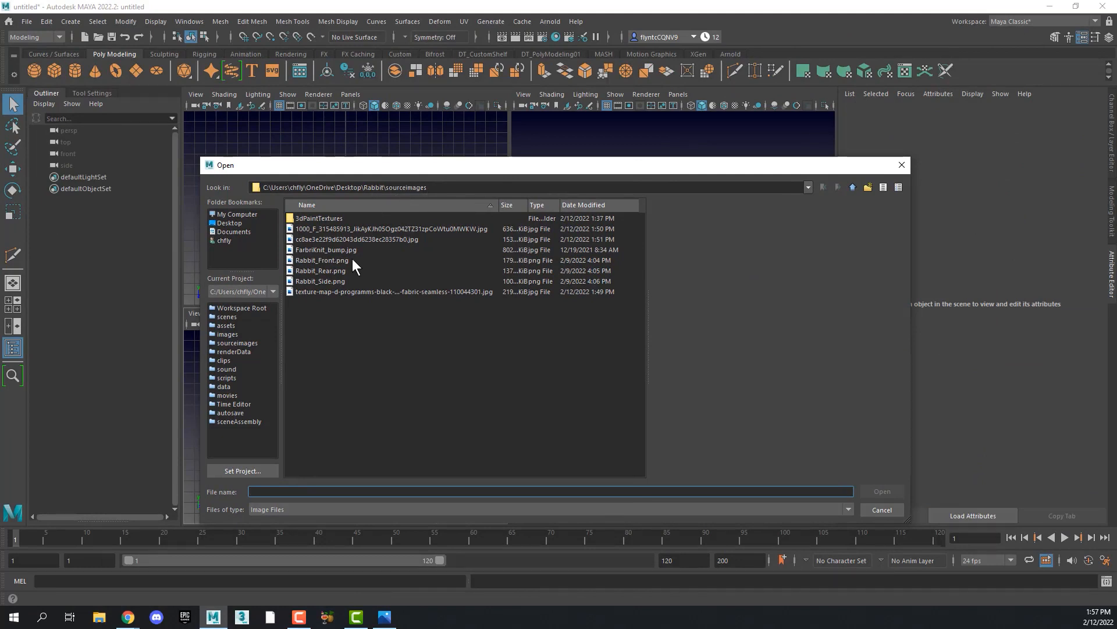
click(335, 261)
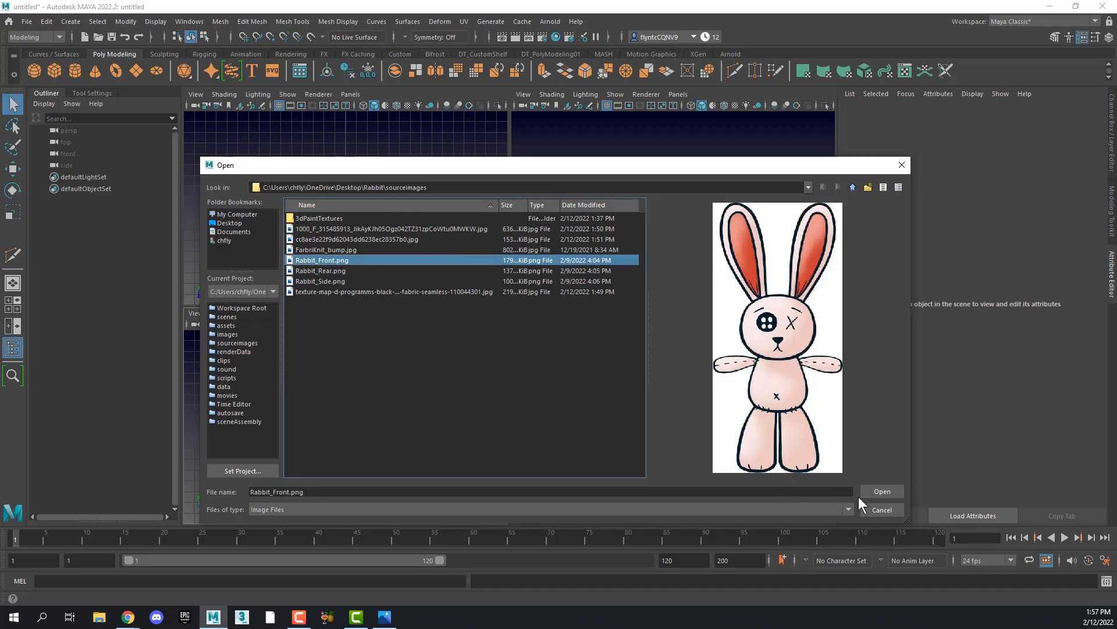
click(881, 491)
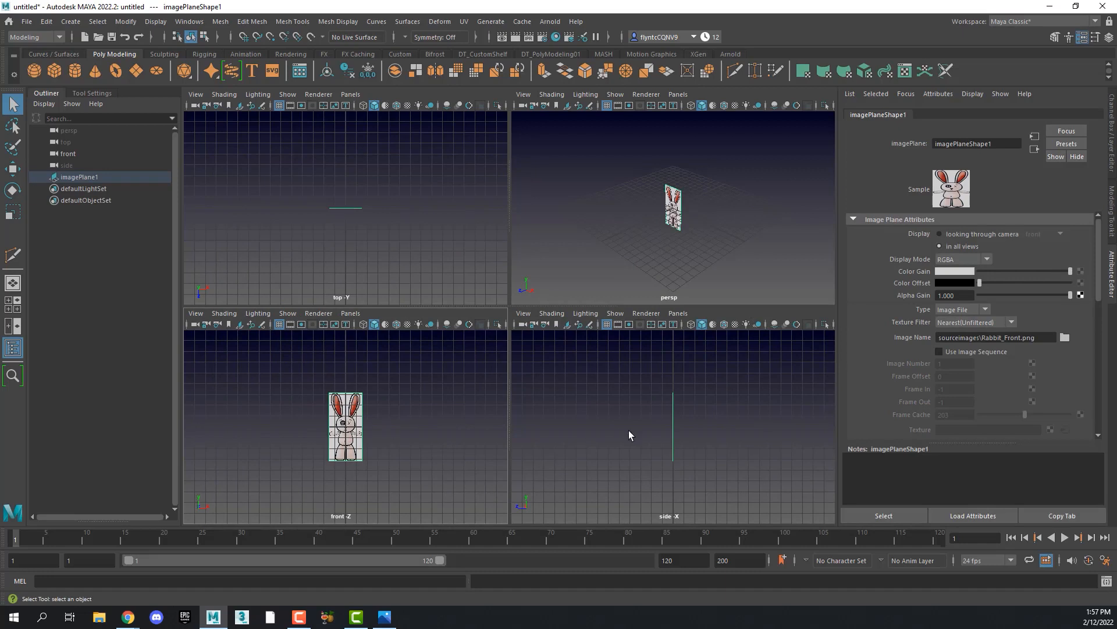
Deselect the front image plane and import Rabbit_Side.png as an image plane in the side view.
click(661, 425)
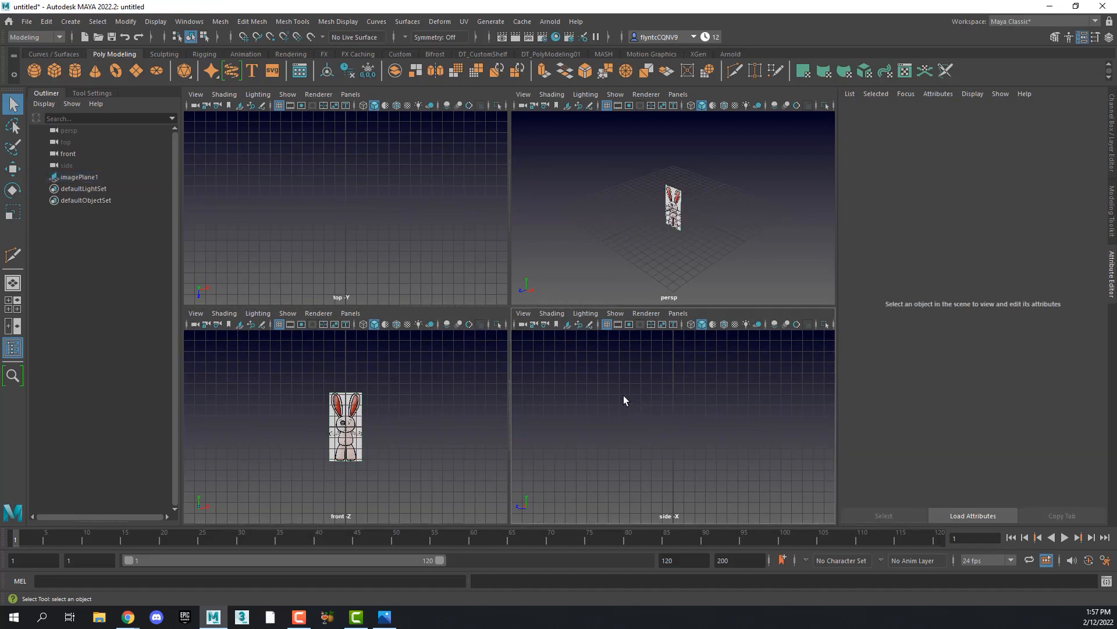
click(567, 324)
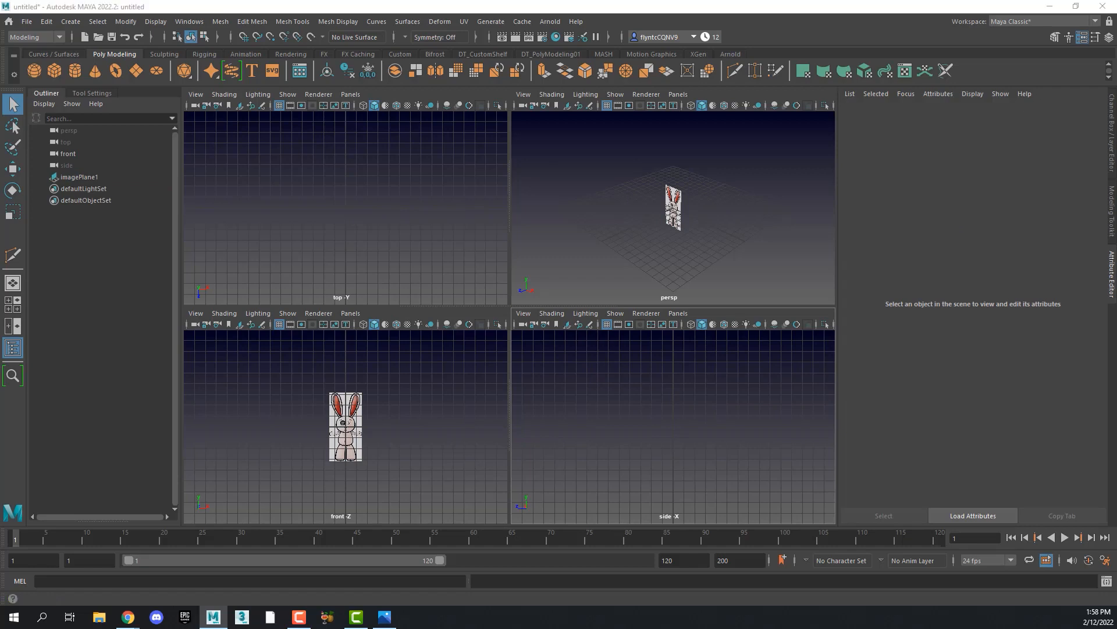
drag(727, 232, 756, 195)
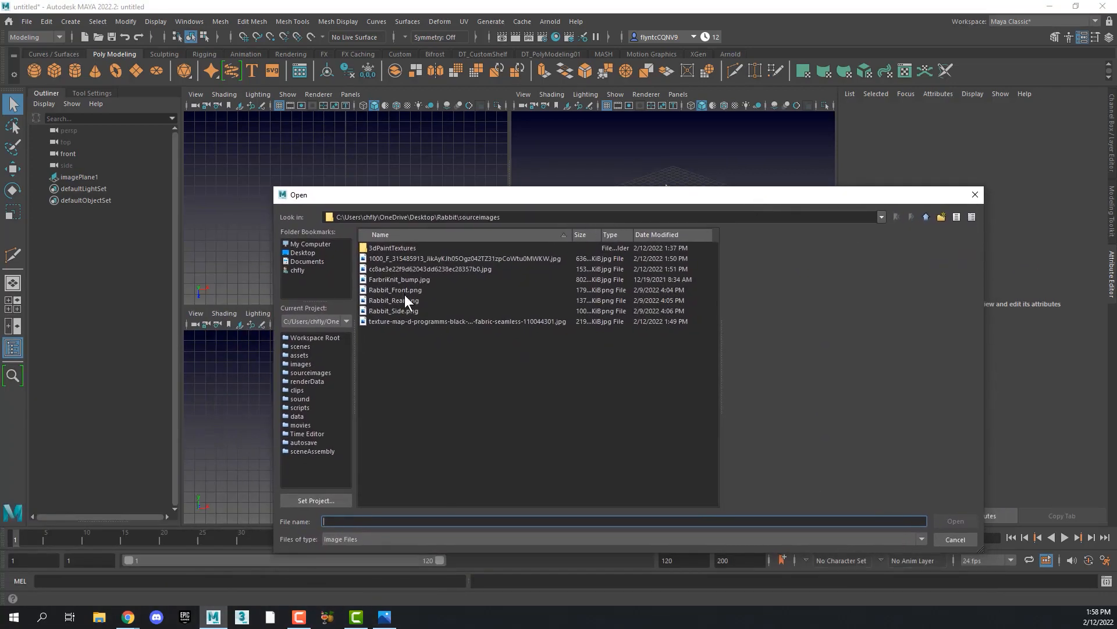
click(405, 310)
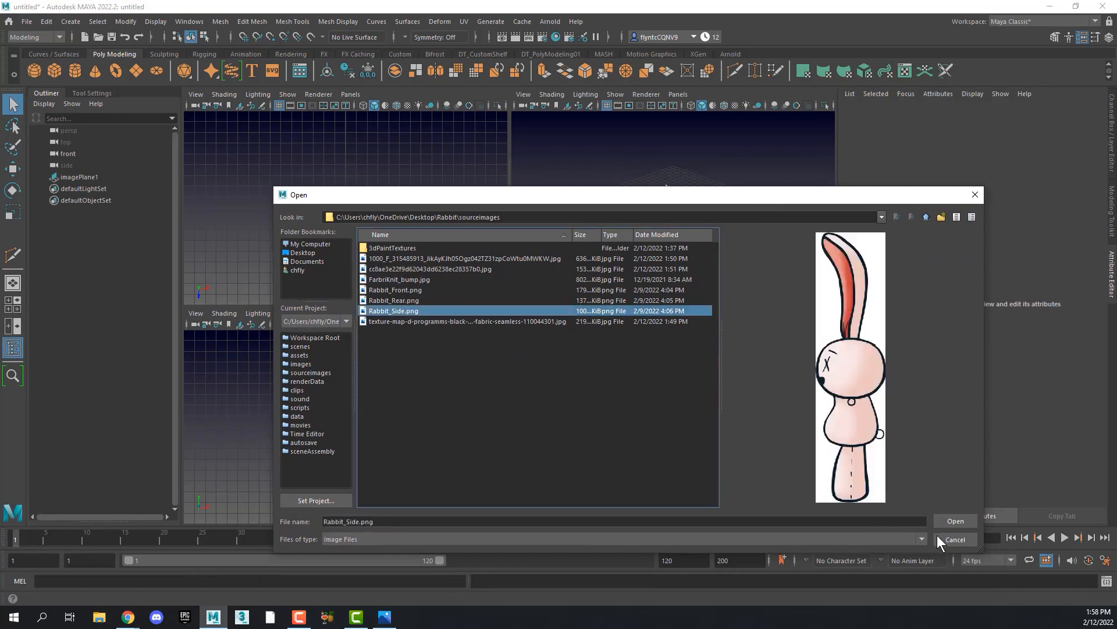
click(954, 521)
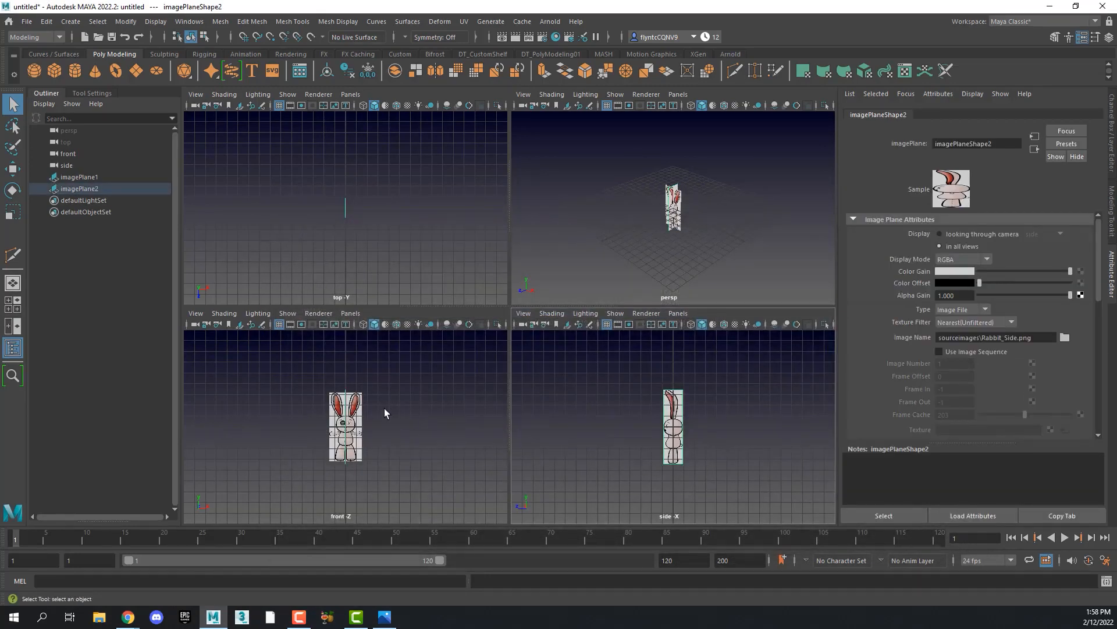
Move both image planes up together by about 3.2 units so the rabbit's feet rest on the ground grid.
drag(288, 366, 414, 417)
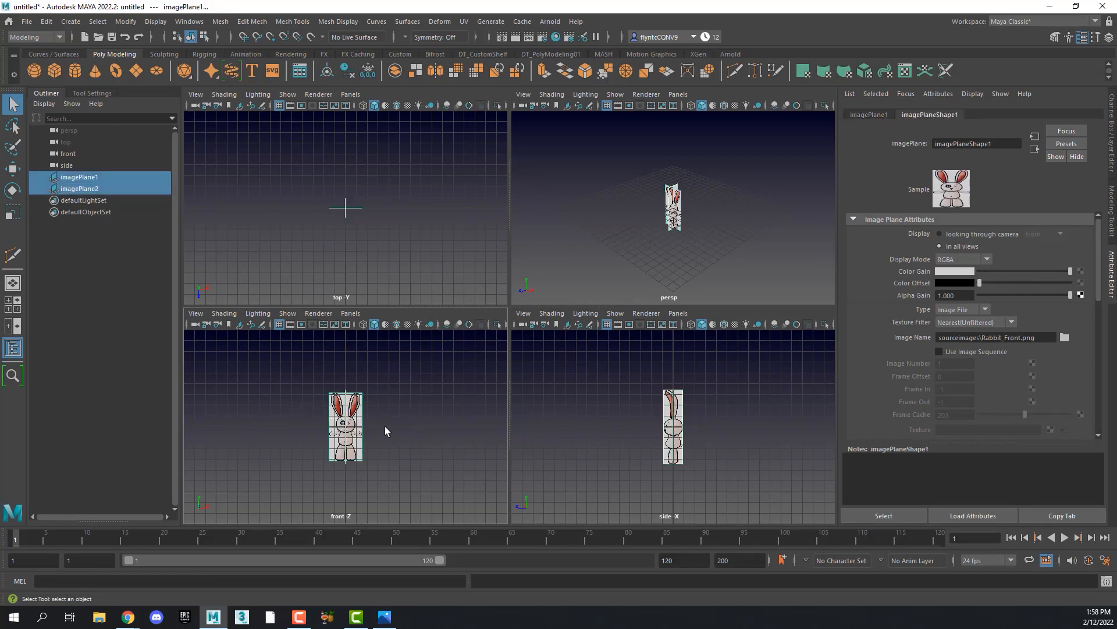
click(12, 169)
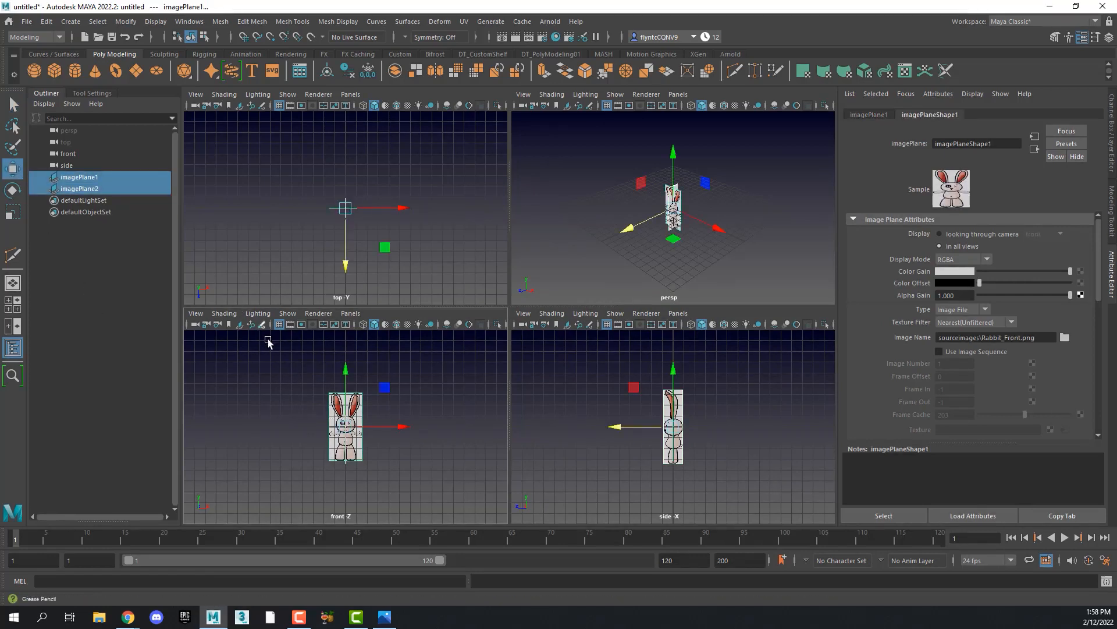
drag(346, 369, 362, 322)
click(703, 219)
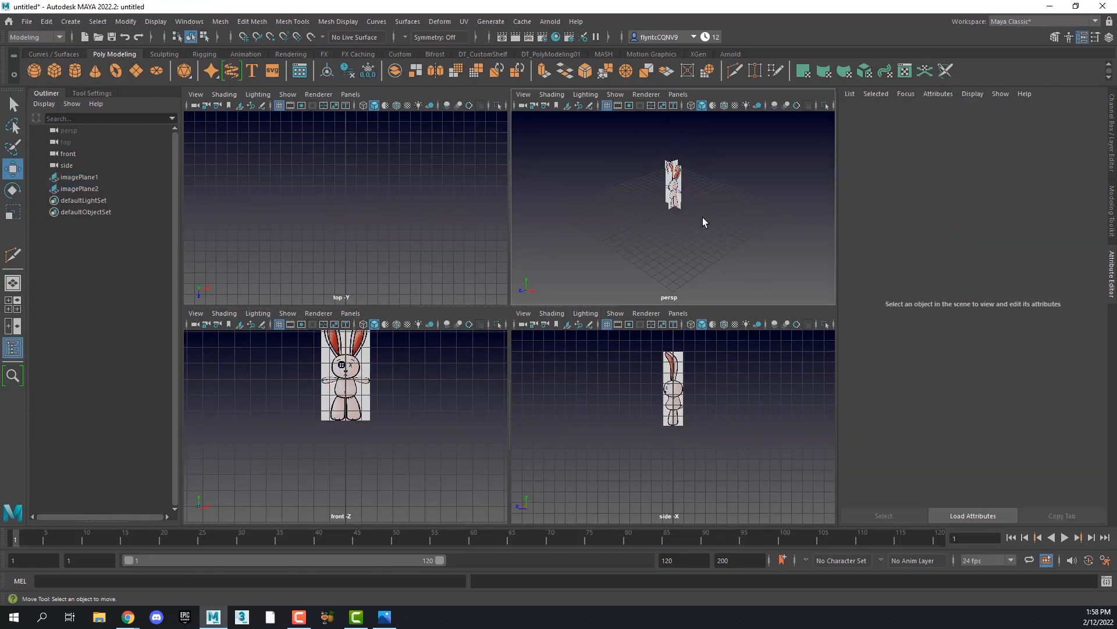
key(space)
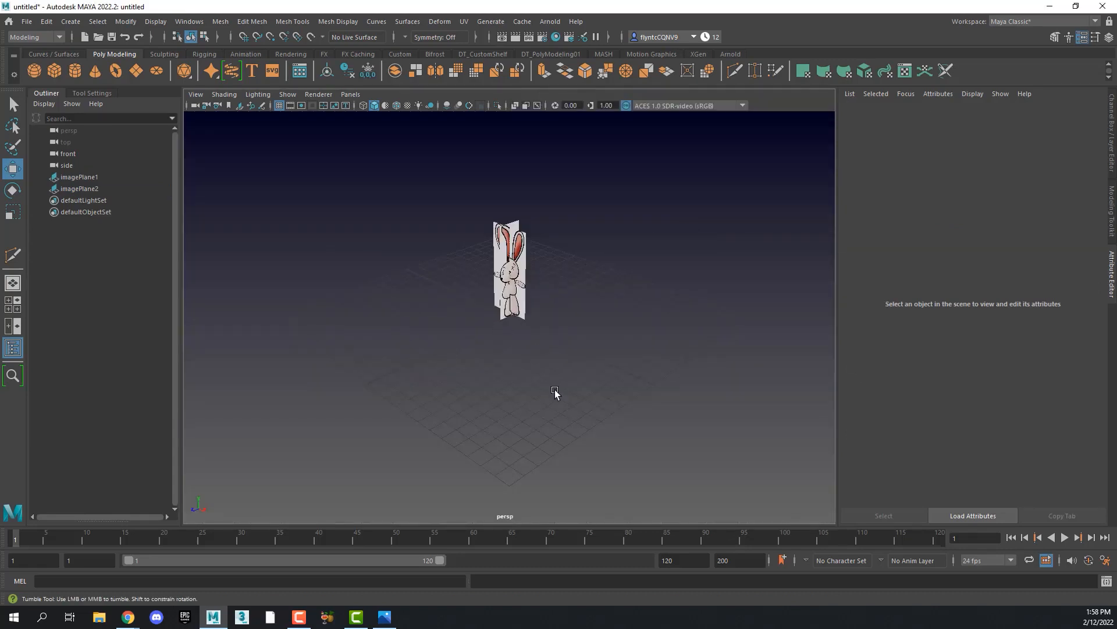
mouse_move(554, 390)
alt+mouse_down()
mouse_move(592, 377)
mouse_move(591, 356)
mouse_move(543, 350)
mouse_move(501, 377)
mouse_move(544, 370)
alt+mouse_up()
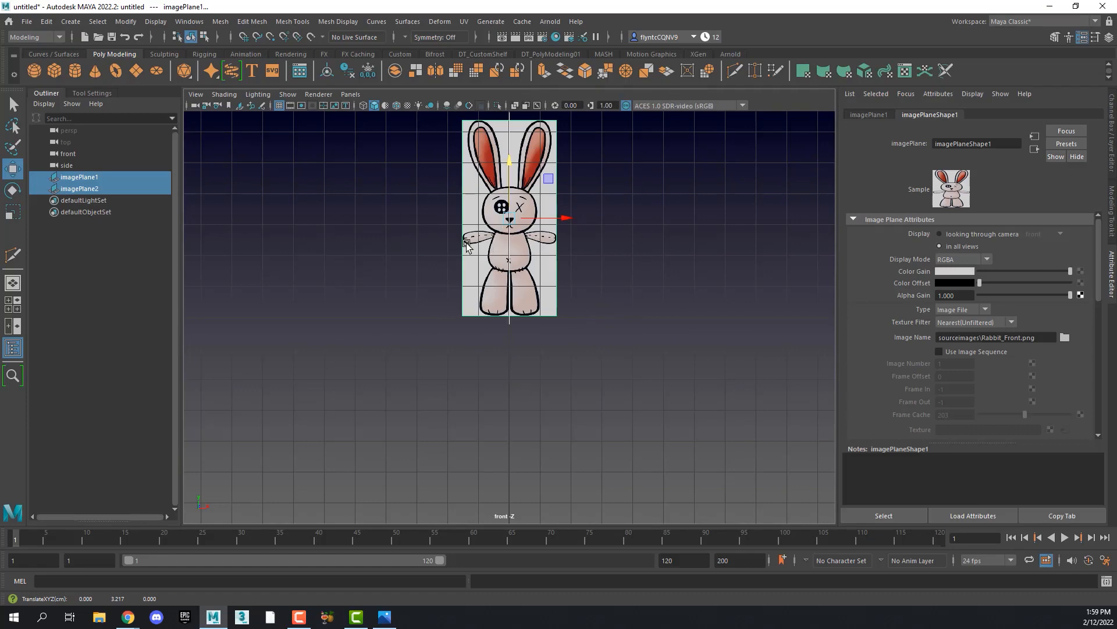
Switch the viewport background to plain gray and fine-tune the height of both image planes to about Translate Y 3.161.
key(alt+b)
key(alt+b)
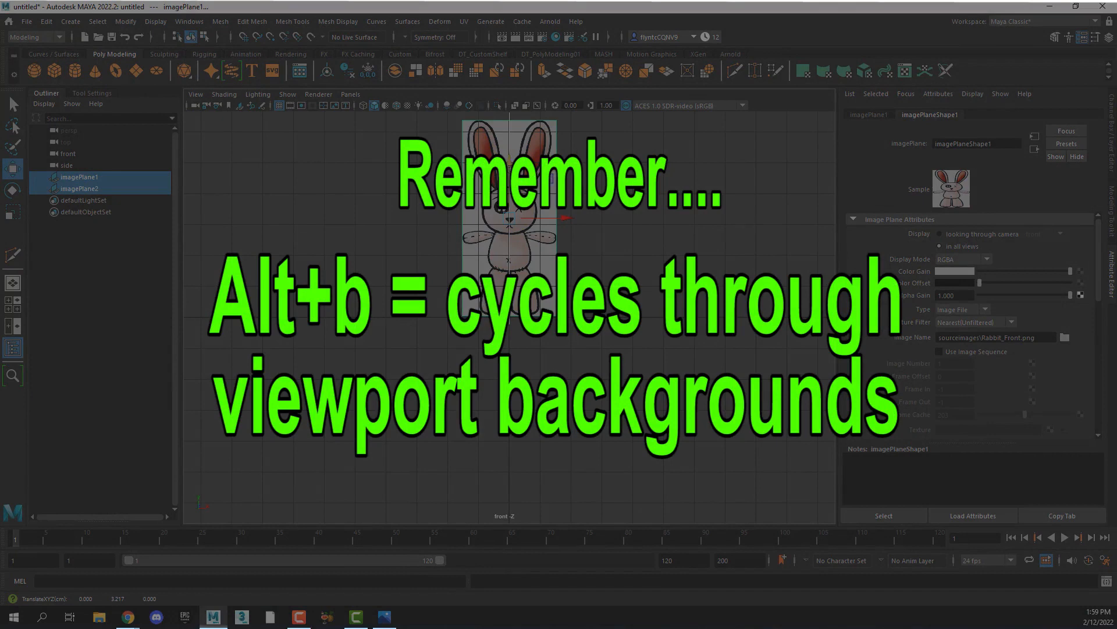
drag(510, 170, 511, 171)
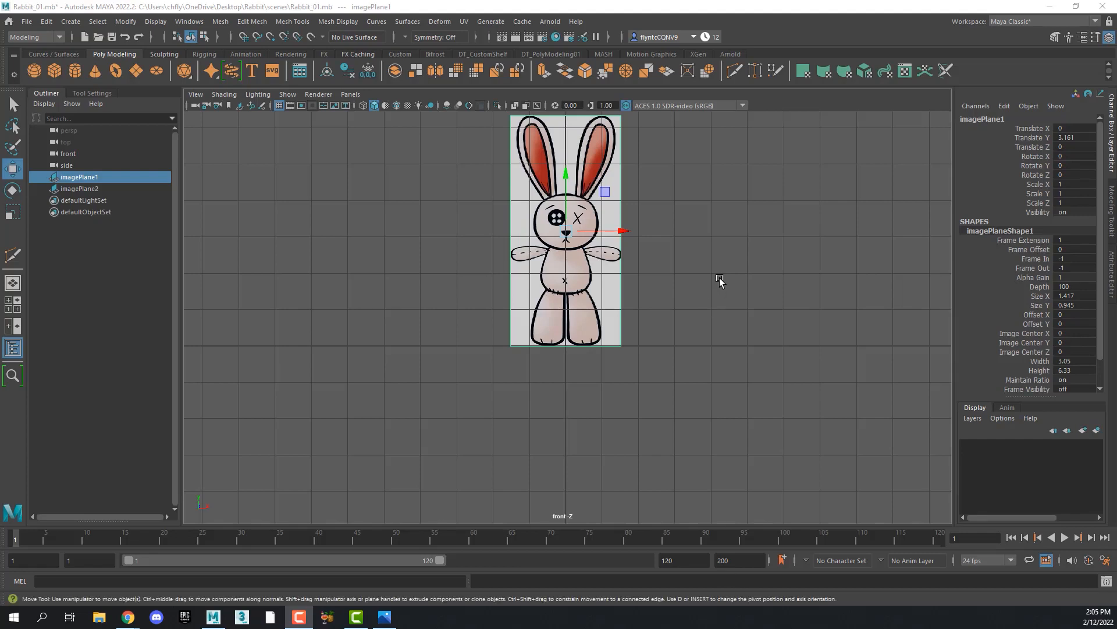
Move the front image plane back to about Translate Z -12.365 and the side image plane to about Translate X -12.193.
click(719, 278)
key(space)
key(space)
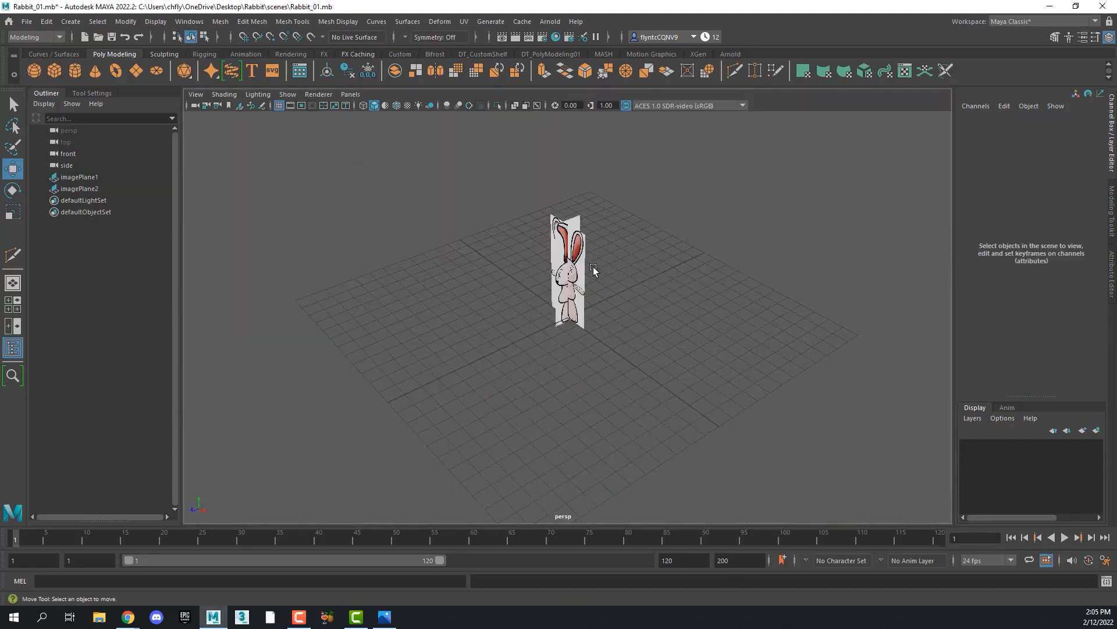
click(582, 270)
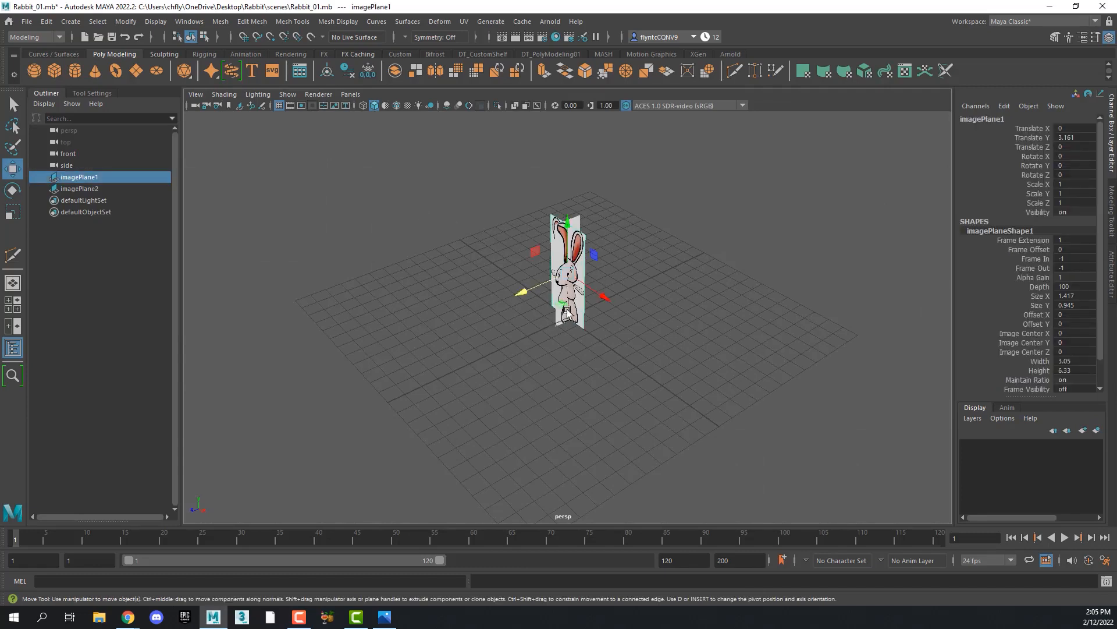
click(658, 230)
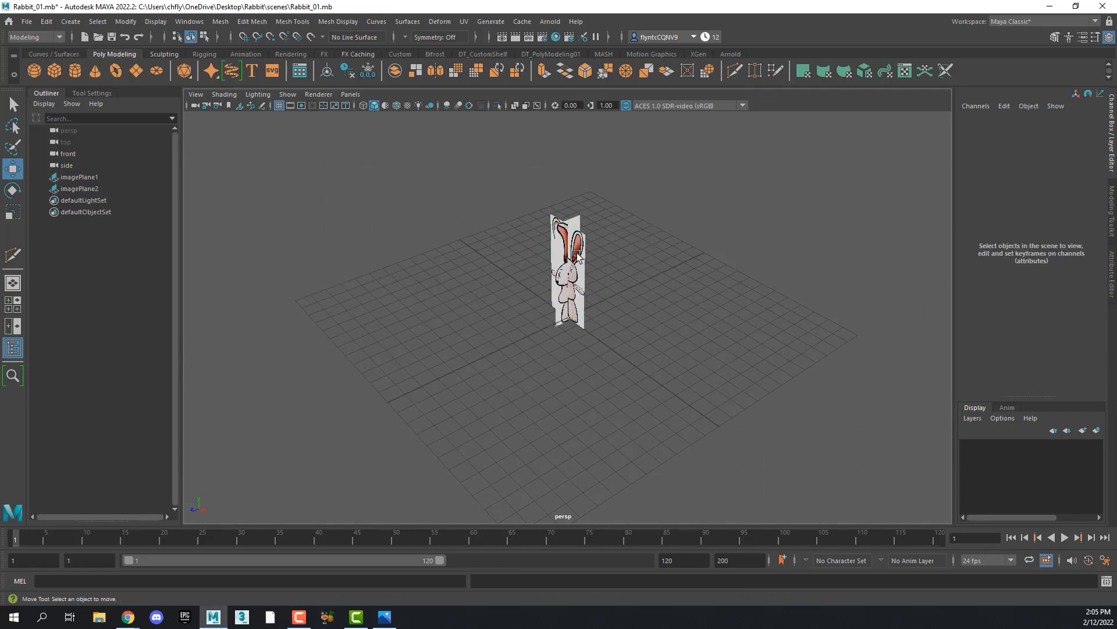
click(578, 256)
drag(523, 291, 669, 201)
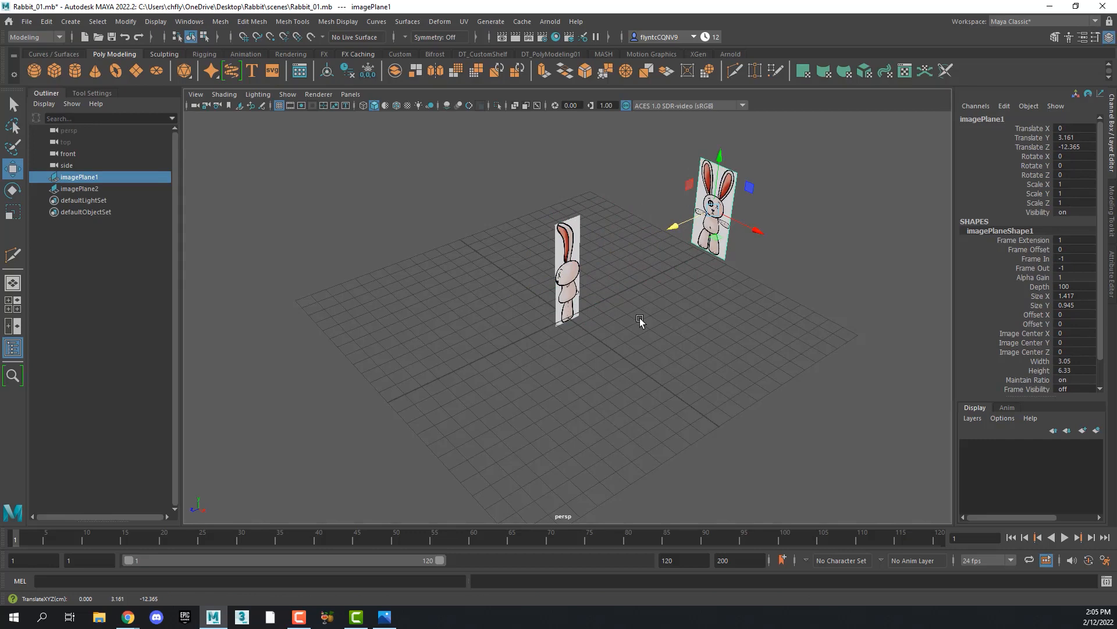
click(582, 272)
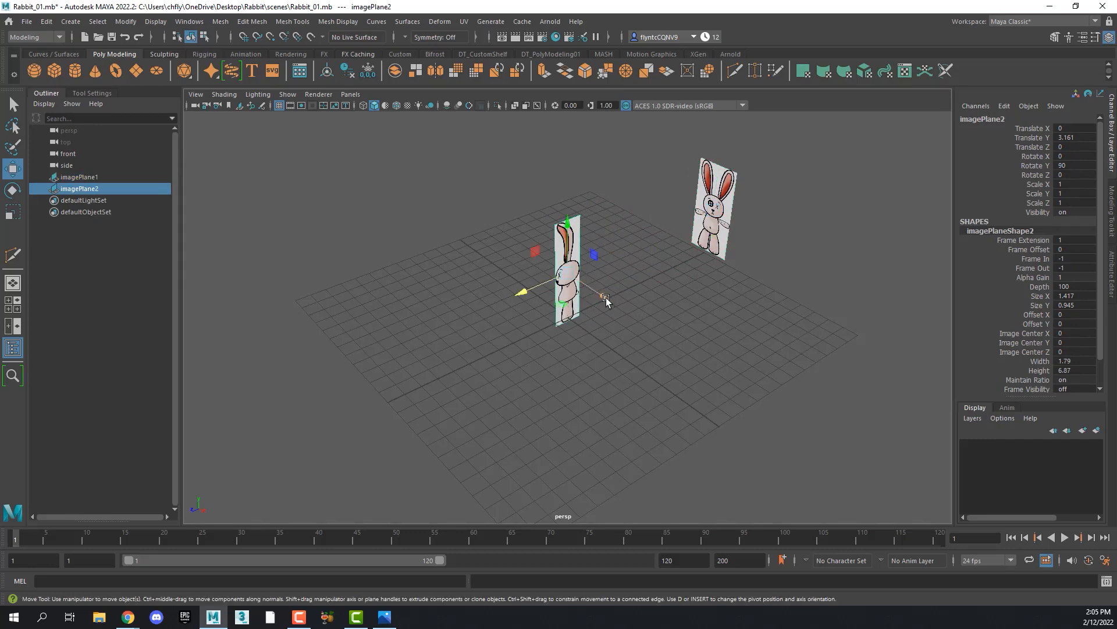
drag(605, 300, 482, 219)
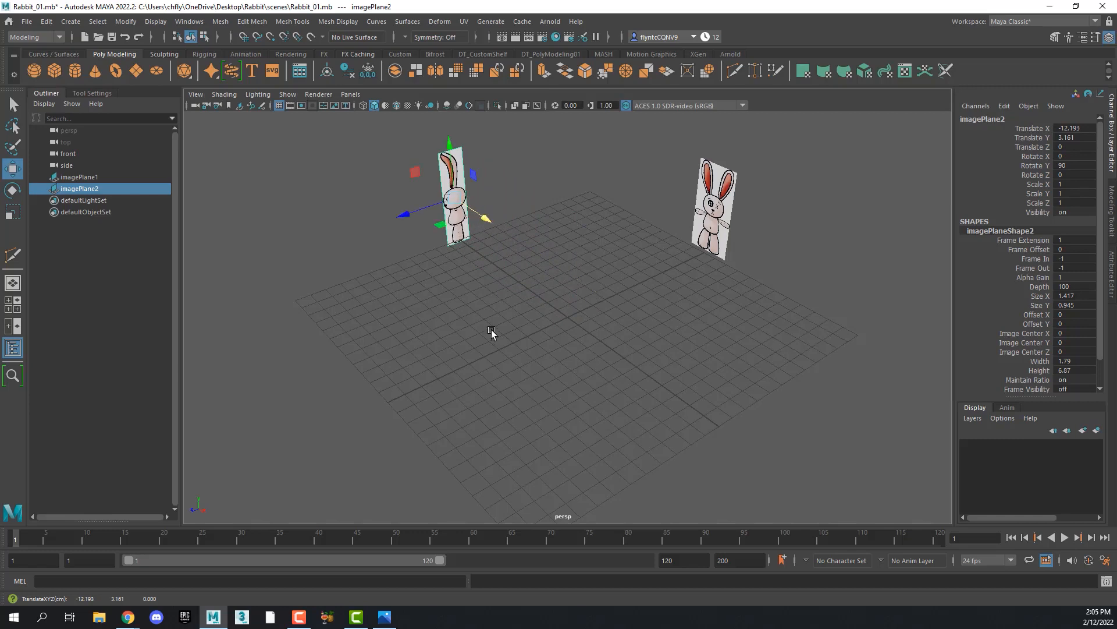
Raise the side image plane to about Translate Y 3.5, aligning the rabbit's feet with the ground line in the side view, and deselect it.
key(space)
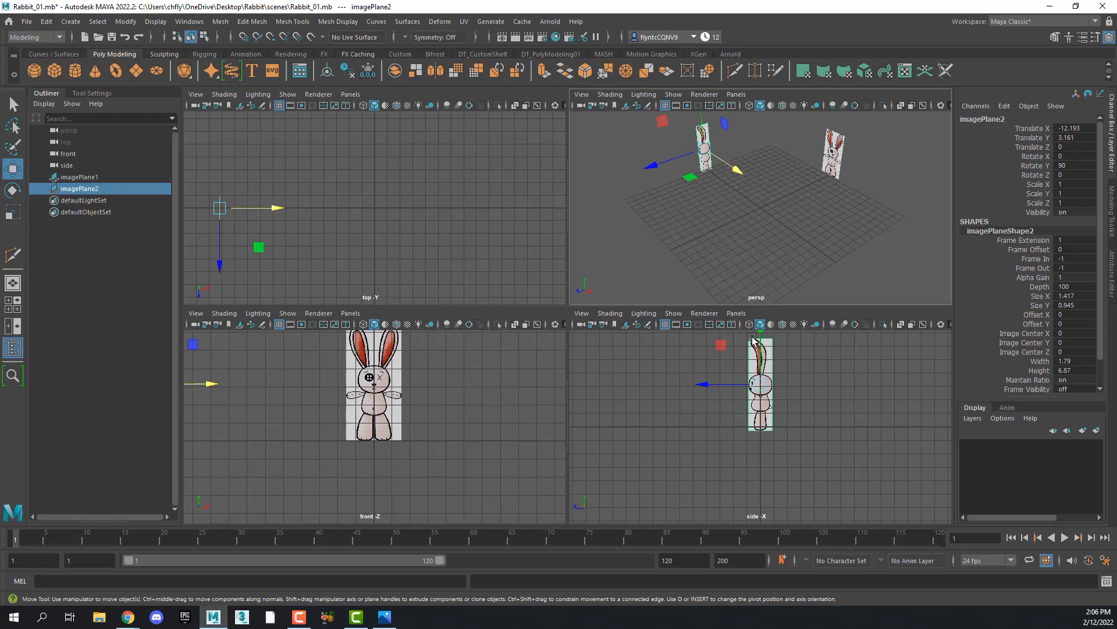
drag(759, 340, 758, 335)
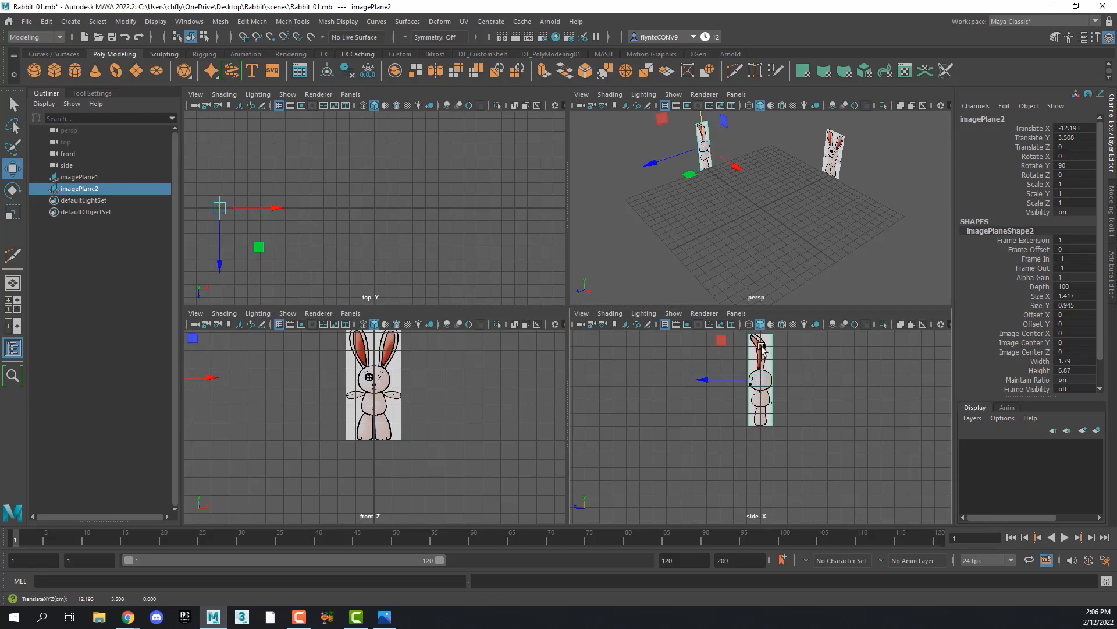
scroll(752, 507, down, 1)
scroll(799, 377, down, 1)
scroll(748, 414, up, 5)
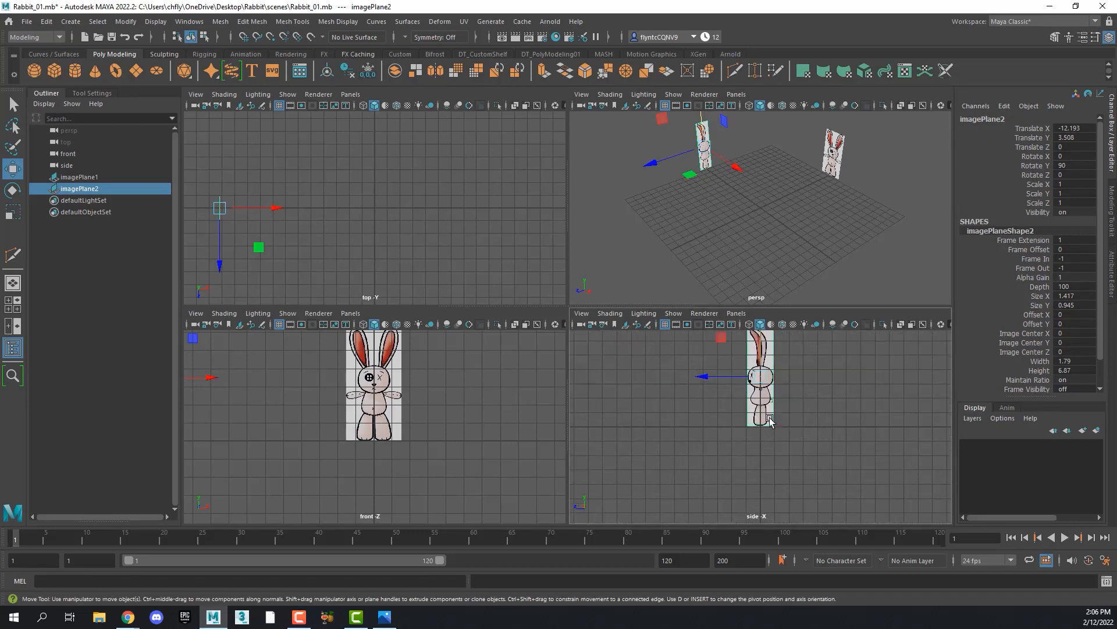
scroll(745, 411, down, 3)
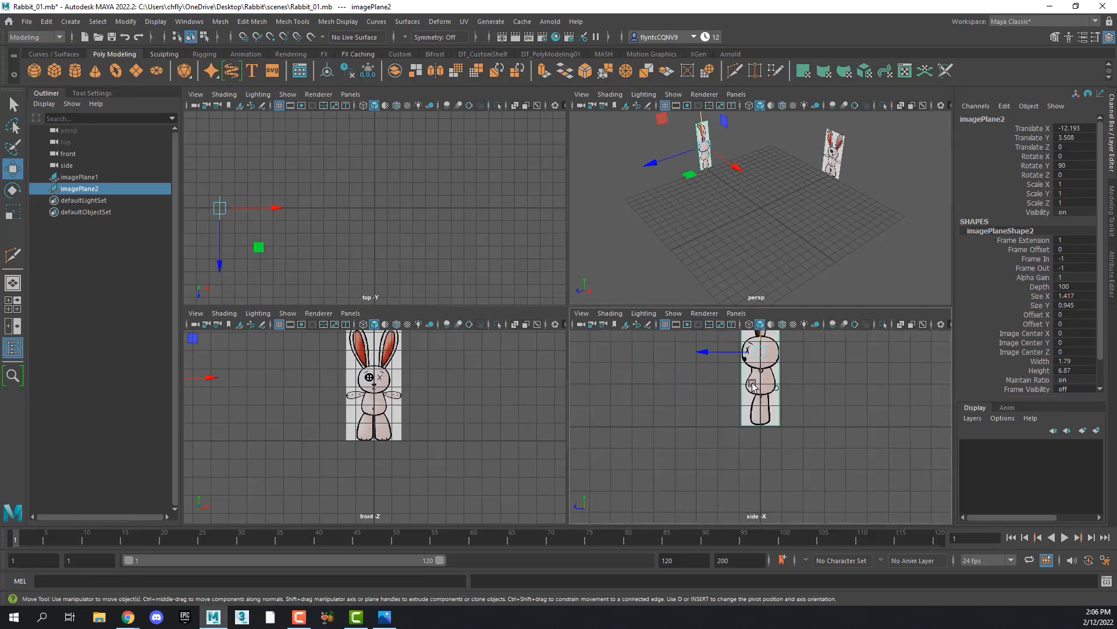
scroll(757, 384, down, 1)
key(space)
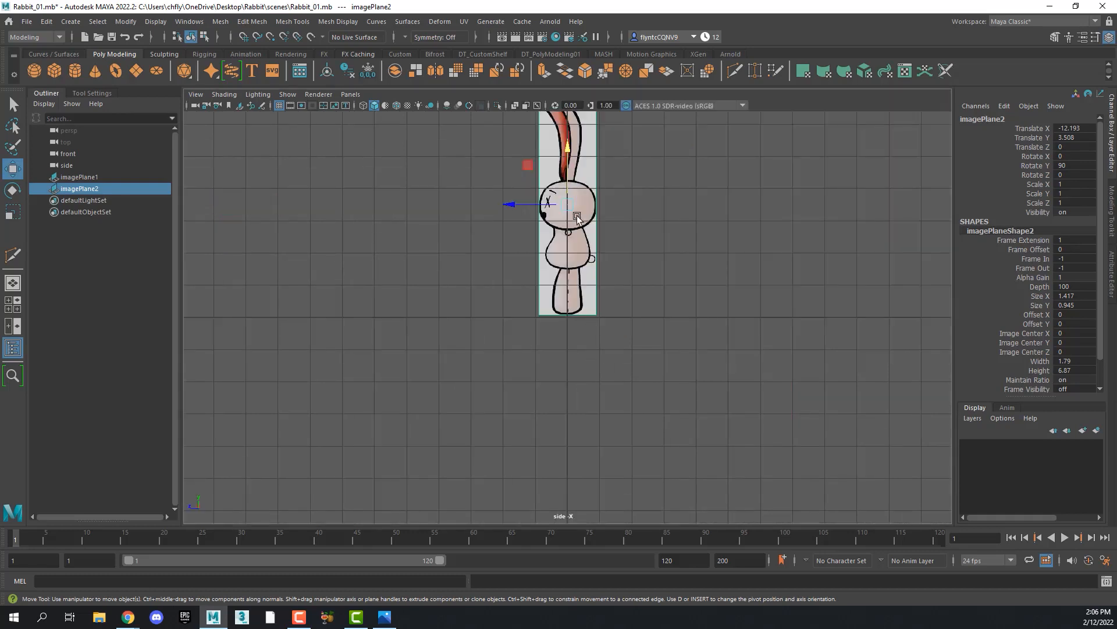
drag(571, 180, 572, 182)
click(691, 325)
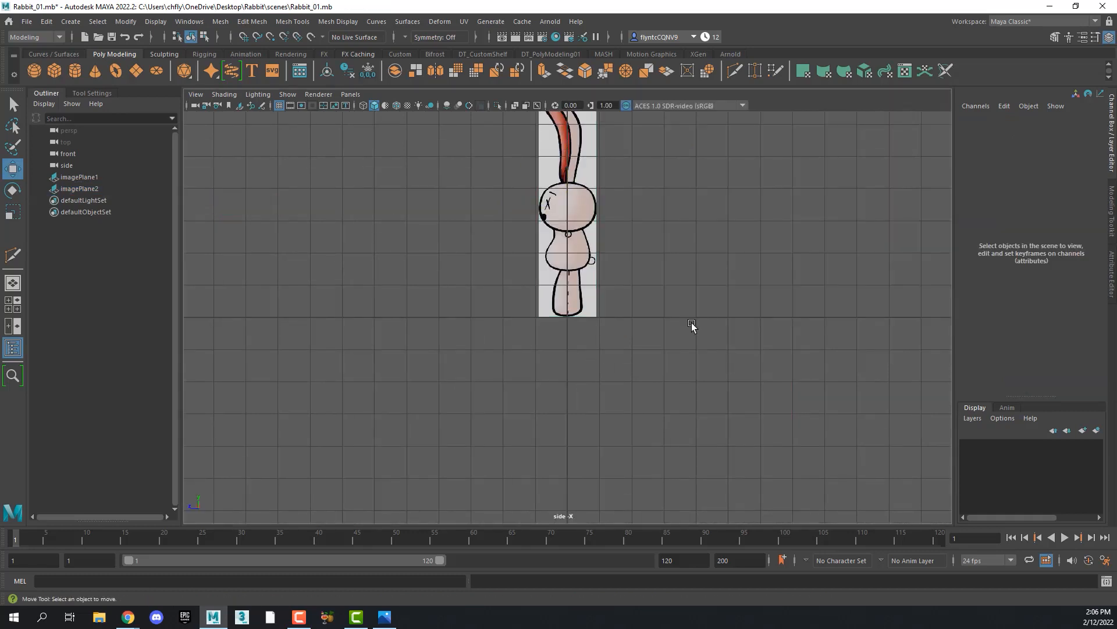
key(space)
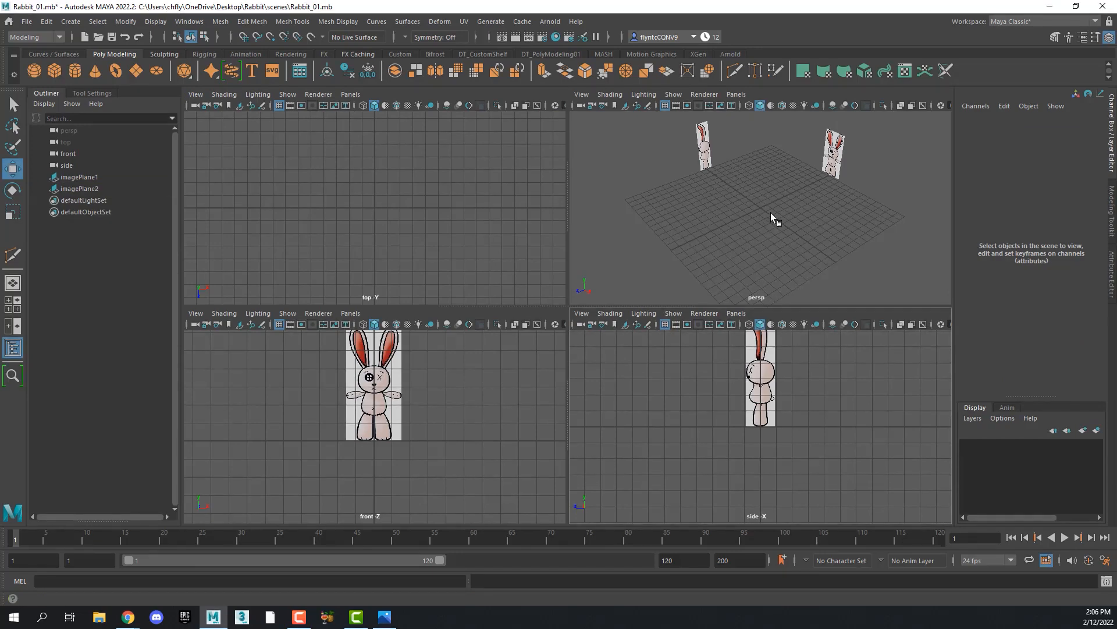
Select both image planes in the perspective view and create a new display layer containing them.
alt+right_drag(770, 221, 774, 185)
drag(623, 126, 886, 195)
drag(648, 129, 923, 225)
drag(642, 126, 897, 212)
drag(680, 145, 899, 219)
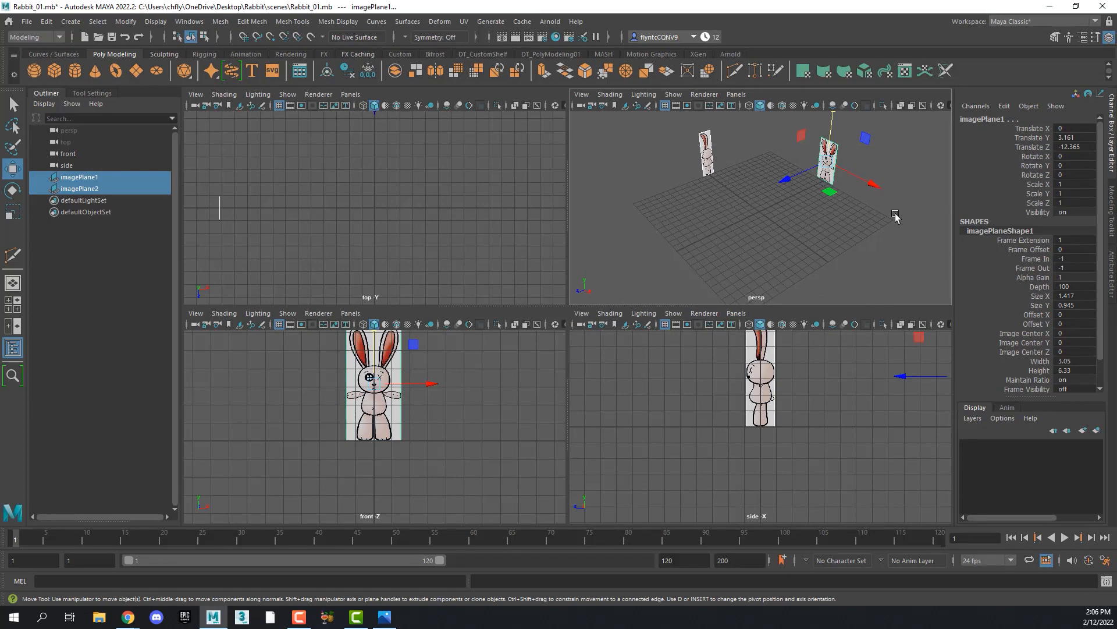
drag(674, 141, 886, 222)
drag(679, 154, 878, 218)
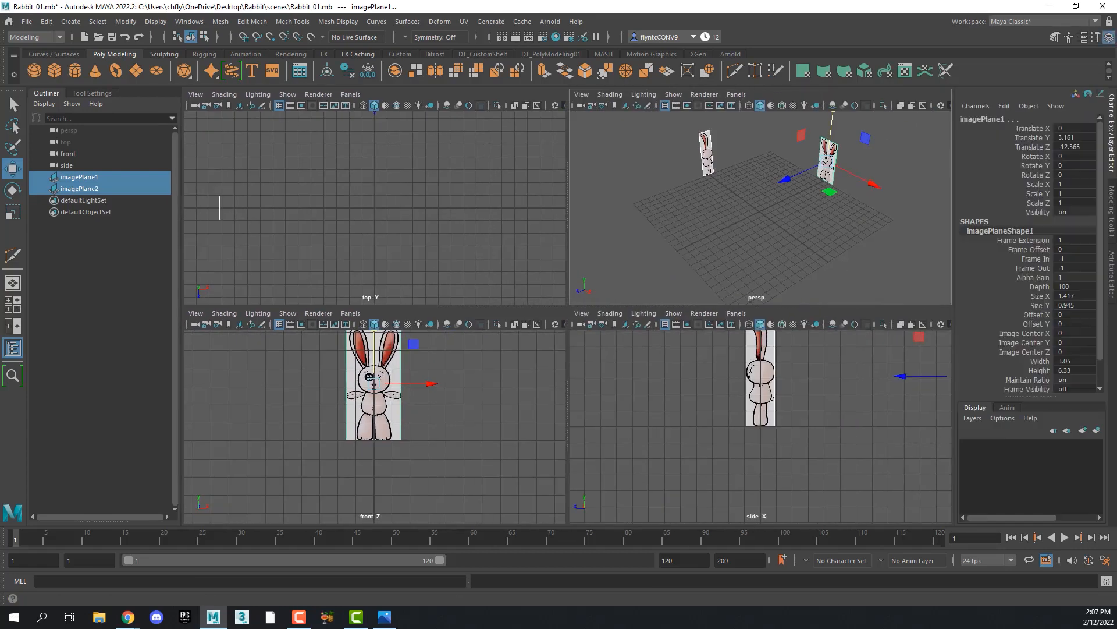
click(1097, 432)
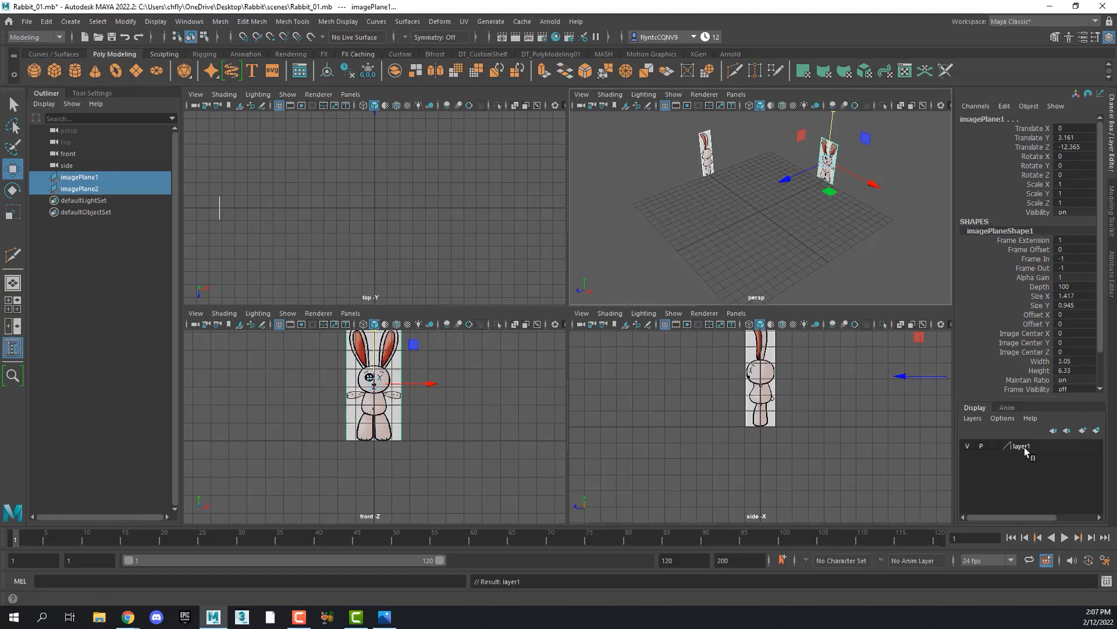
Rename the new display layer to Referenc and assign it the bright green color.
double_click(1027, 445)
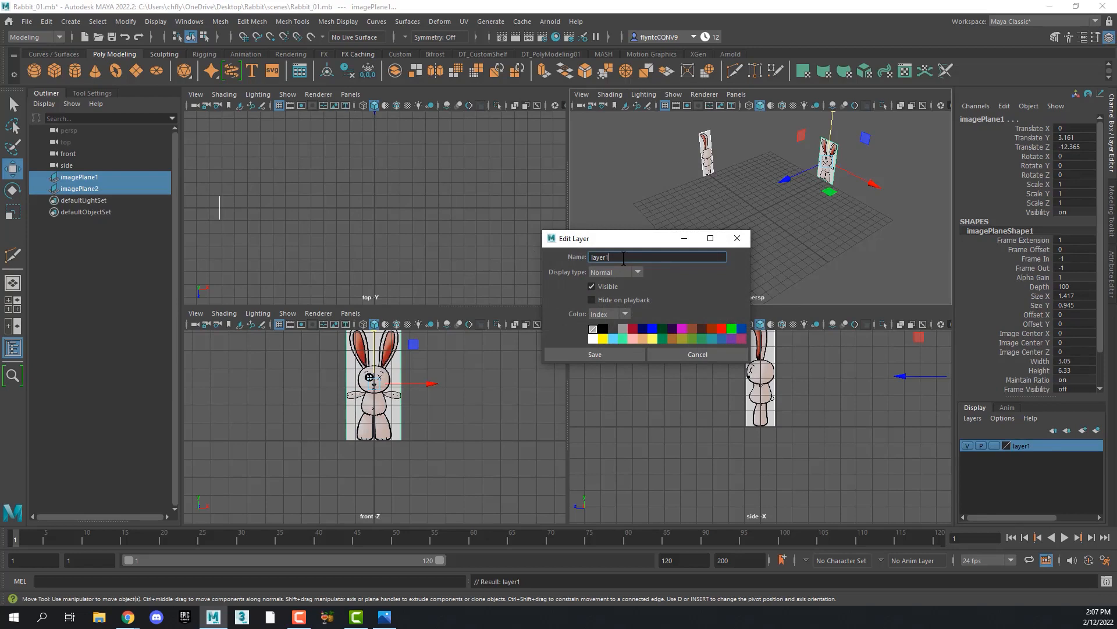
drag(624, 258, 542, 253)
text(Referenc)
click(731, 329)
click(572, 350)
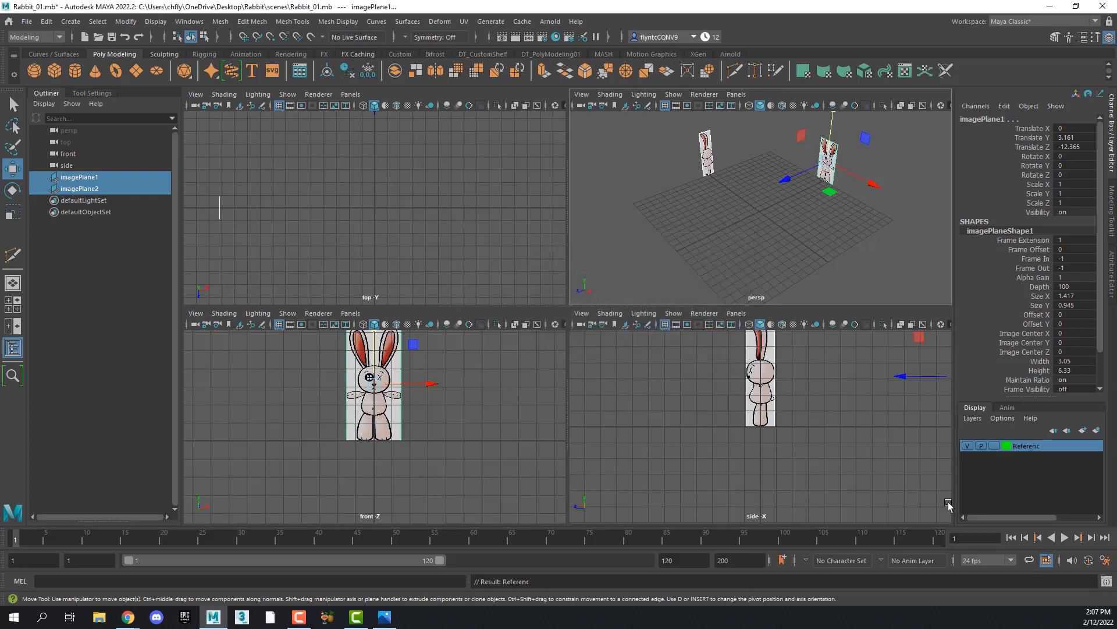
Set the Referenc layer's display type to Reference (R) and test selecting the image planes in the perspective view.
click(995, 445)
click(996, 445)
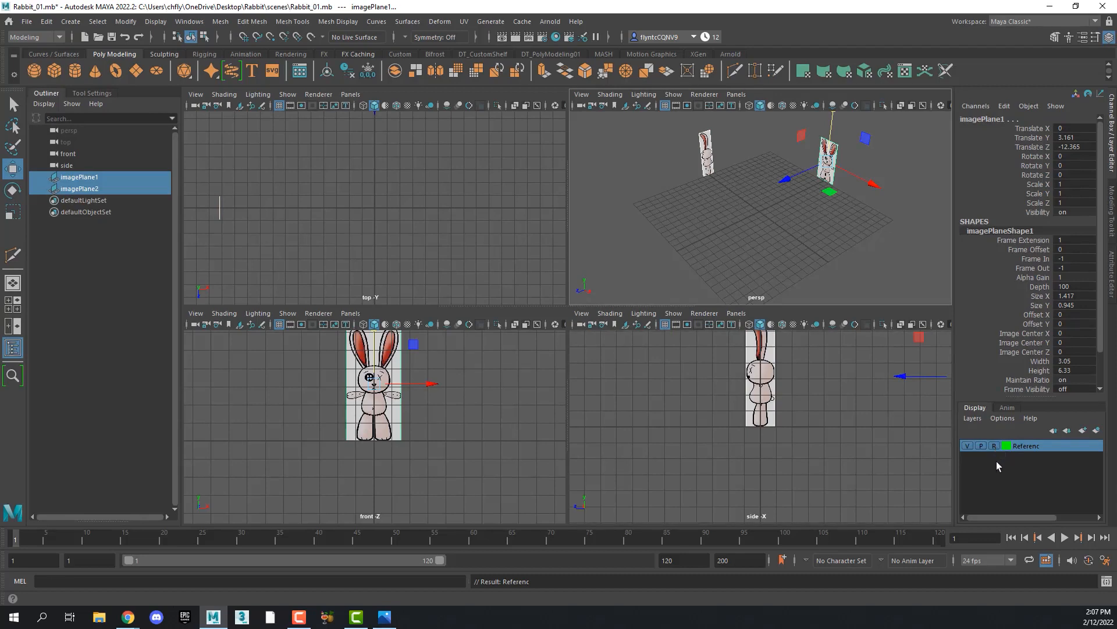
click(658, 145)
drag(658, 145, 930, 236)
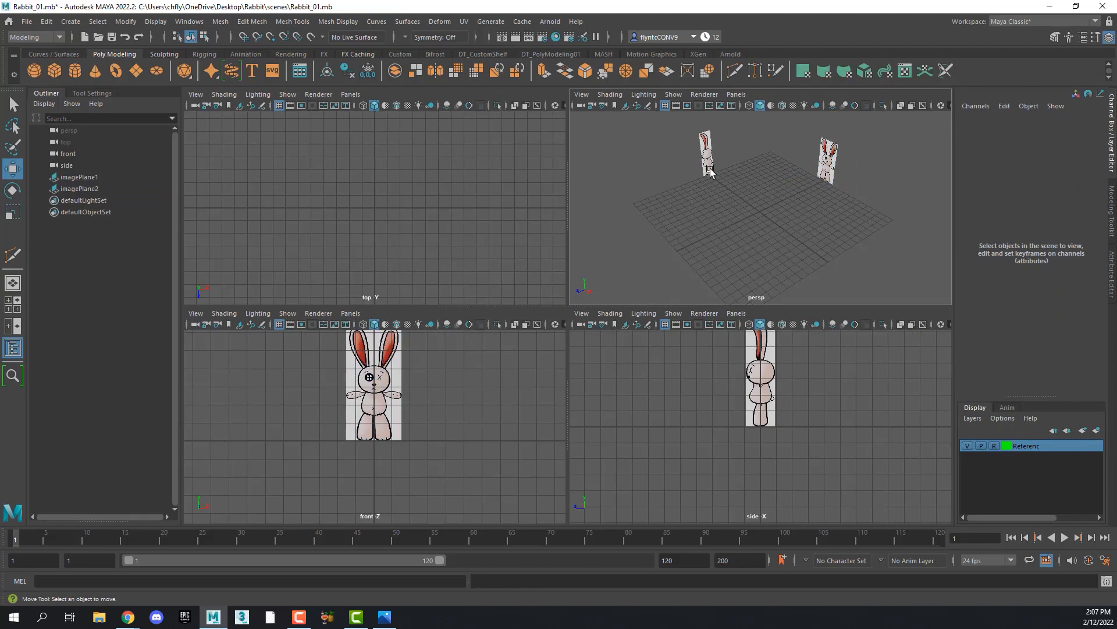
drag(662, 140, 845, 205)
drag(694, 147, 862, 198)
drag(650, 133, 857, 212)
click(25, 23)
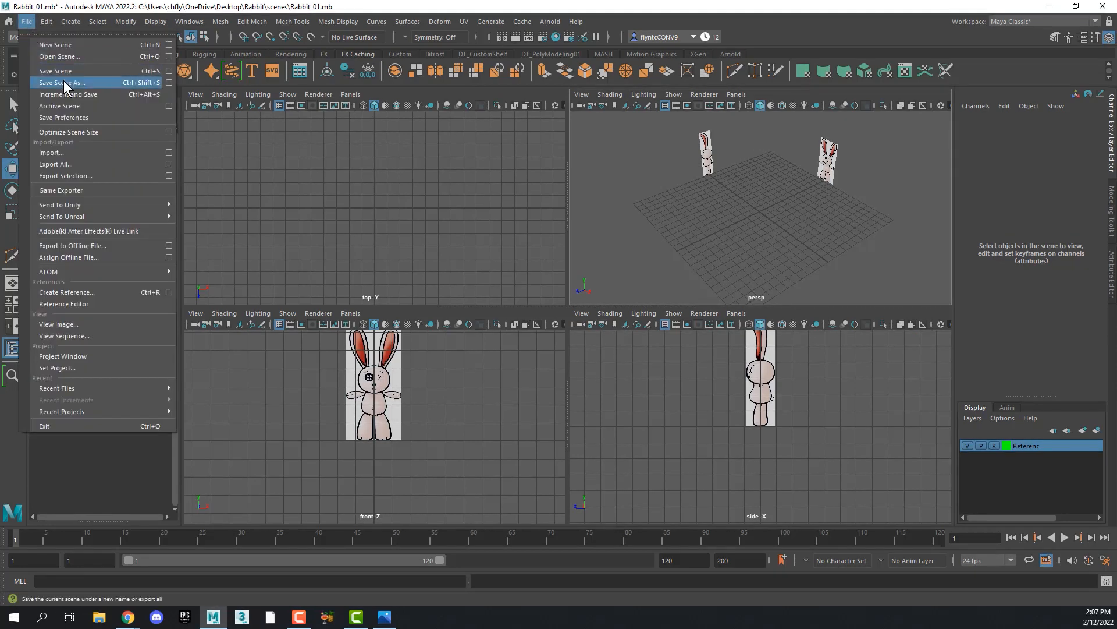
click(64, 81)
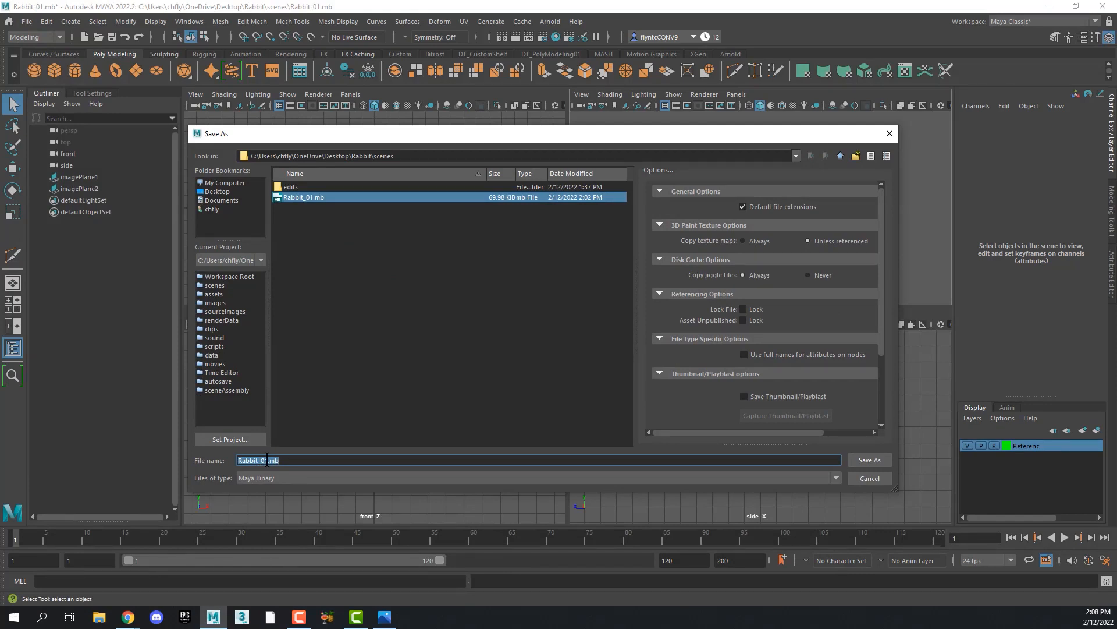
click(870, 479)
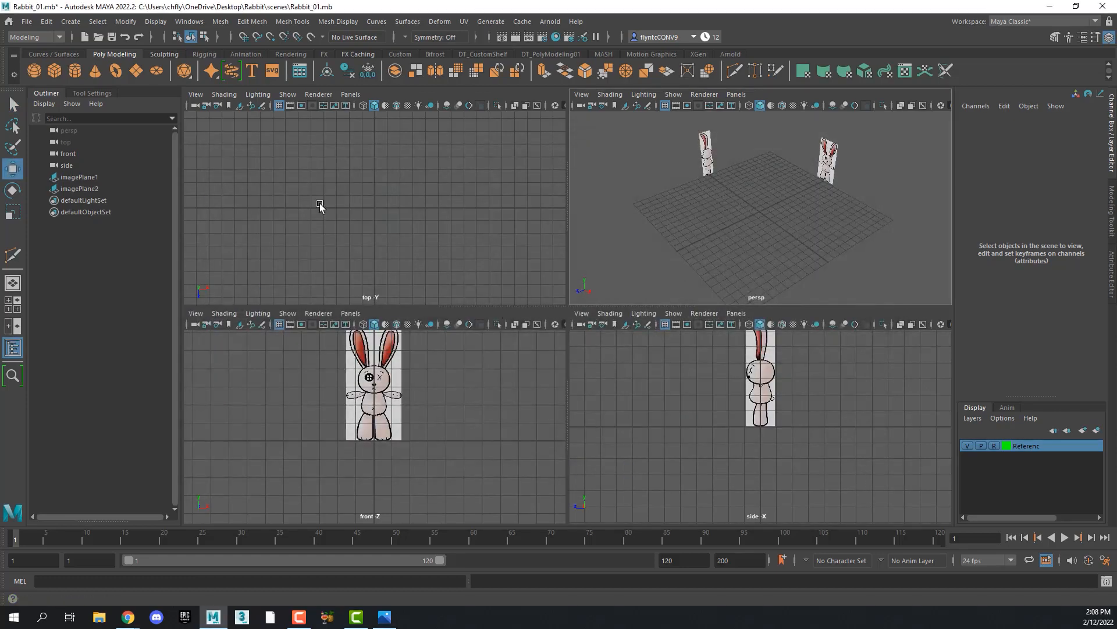